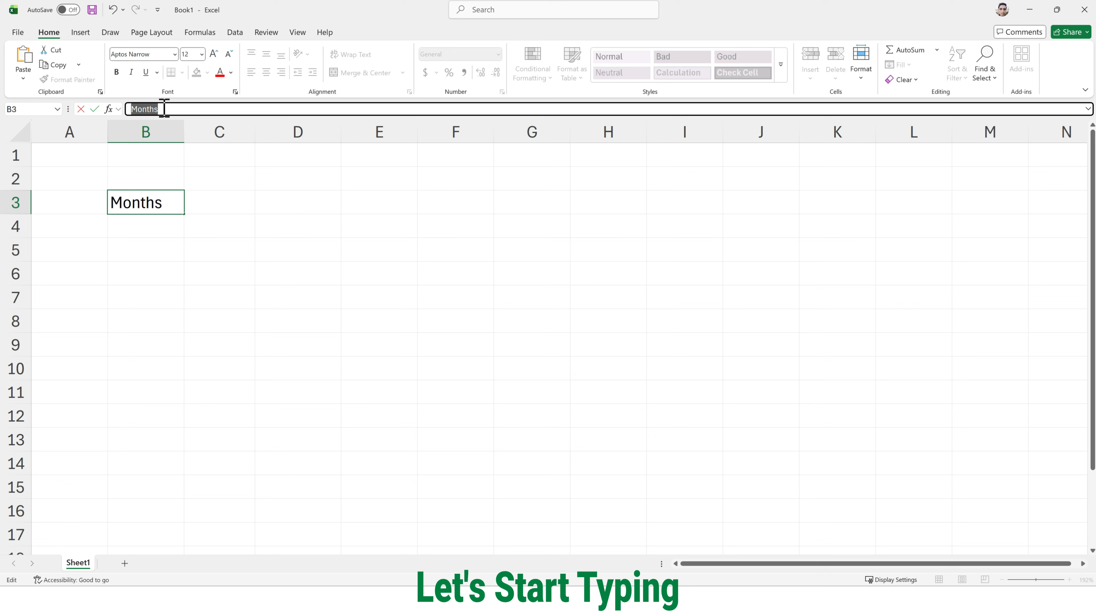
# - Retype the final letter of the "Months" heading in B3 and commit the entry with B3 still selected
pyautogui.click(170, 111)
pyautogui.press('BackSpace')
pyautogui.write('s')
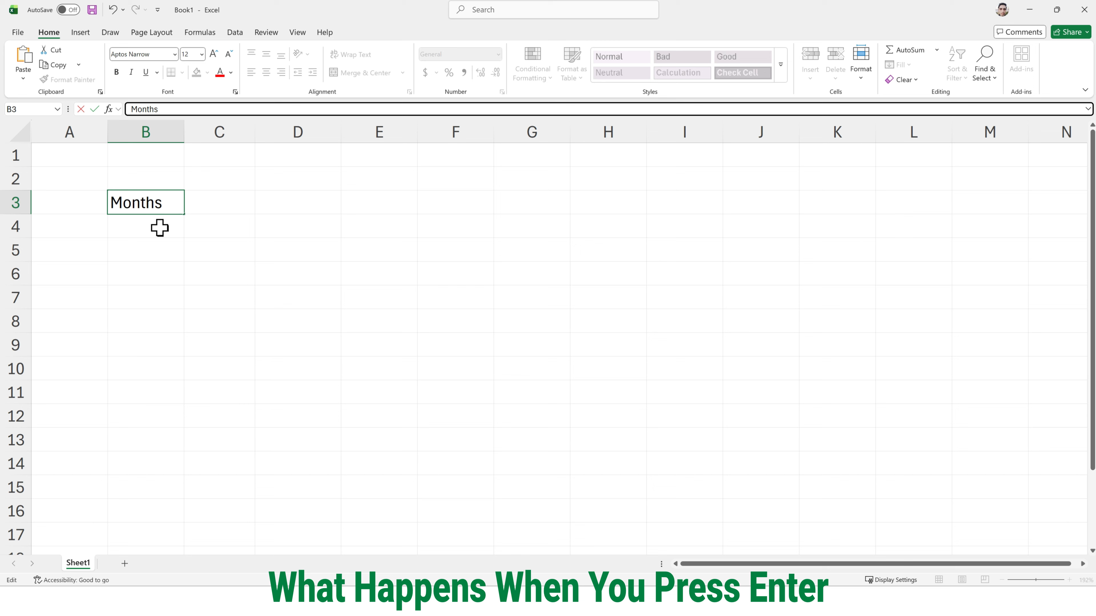
pyautogui.click(166, 210)
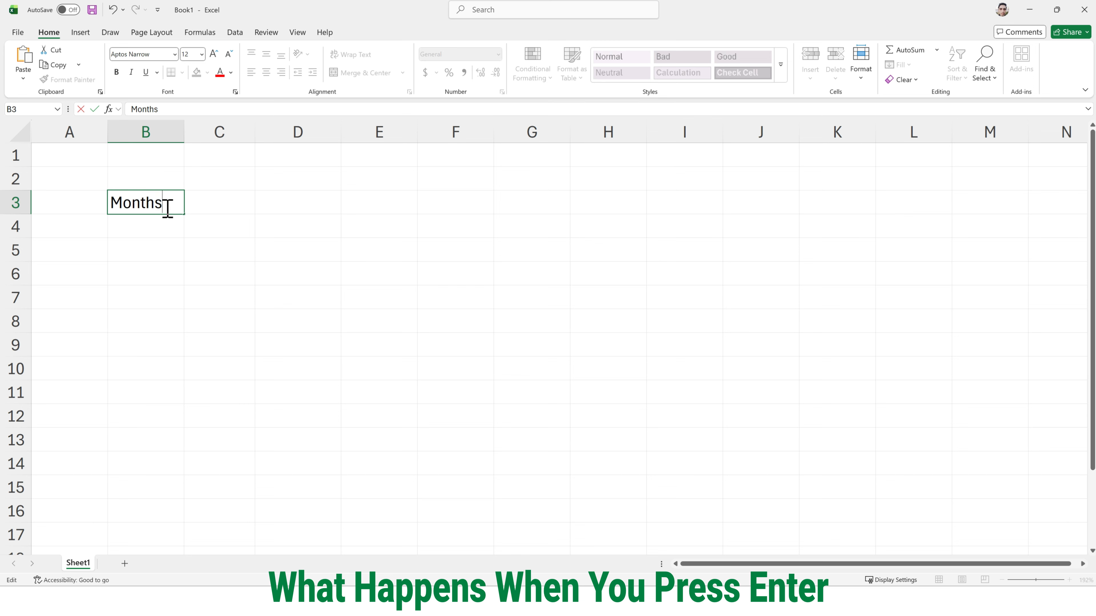
pyautogui.press('Return')
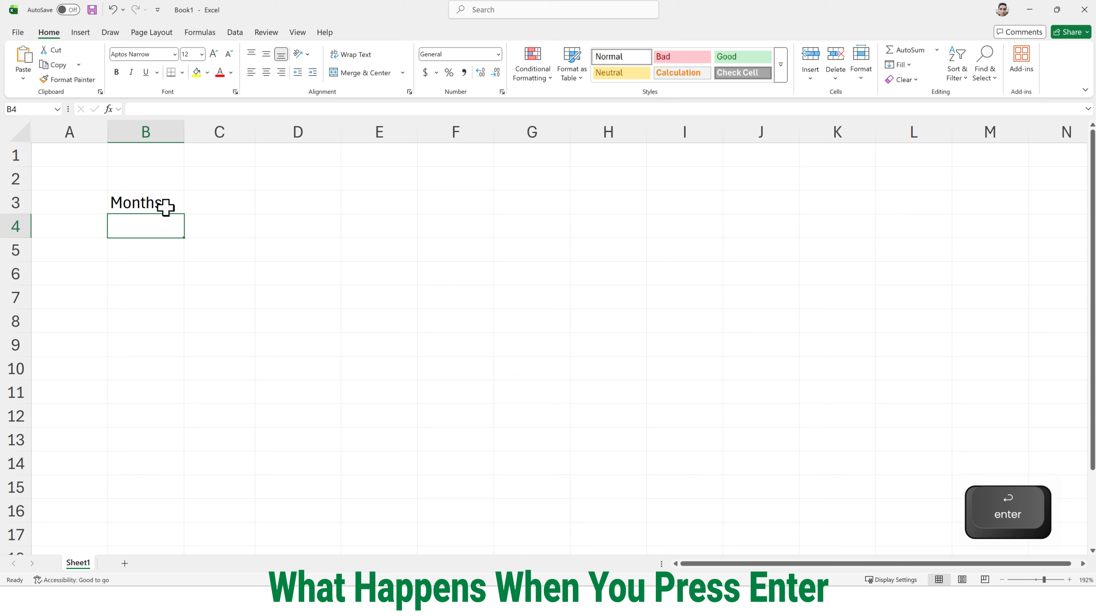
pyautogui.doubleClick(166, 206)
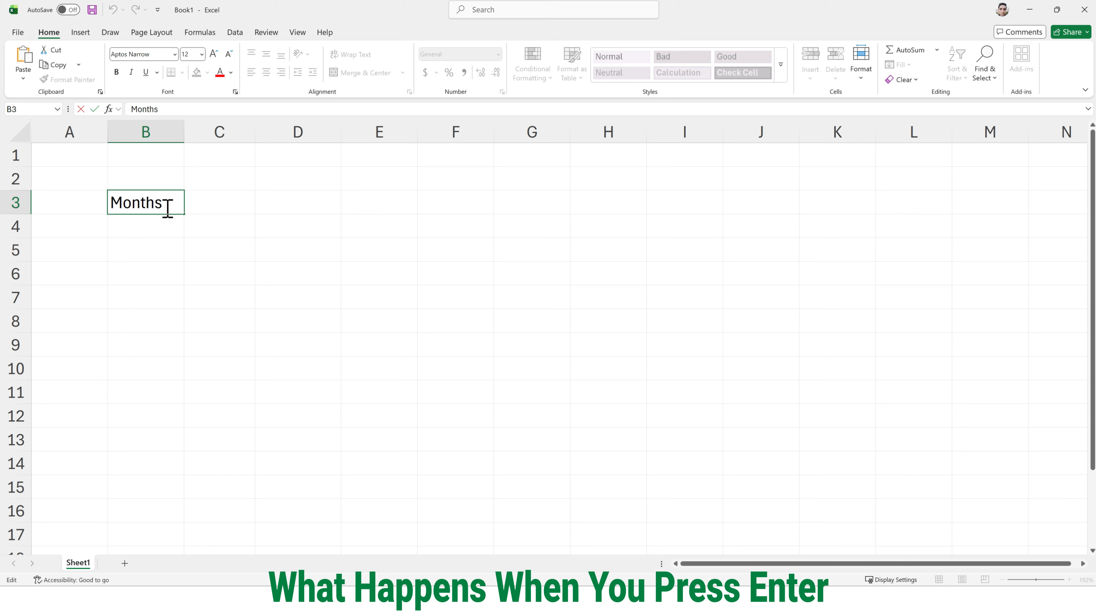
pyautogui.hotkey('ctrl', 'Return')
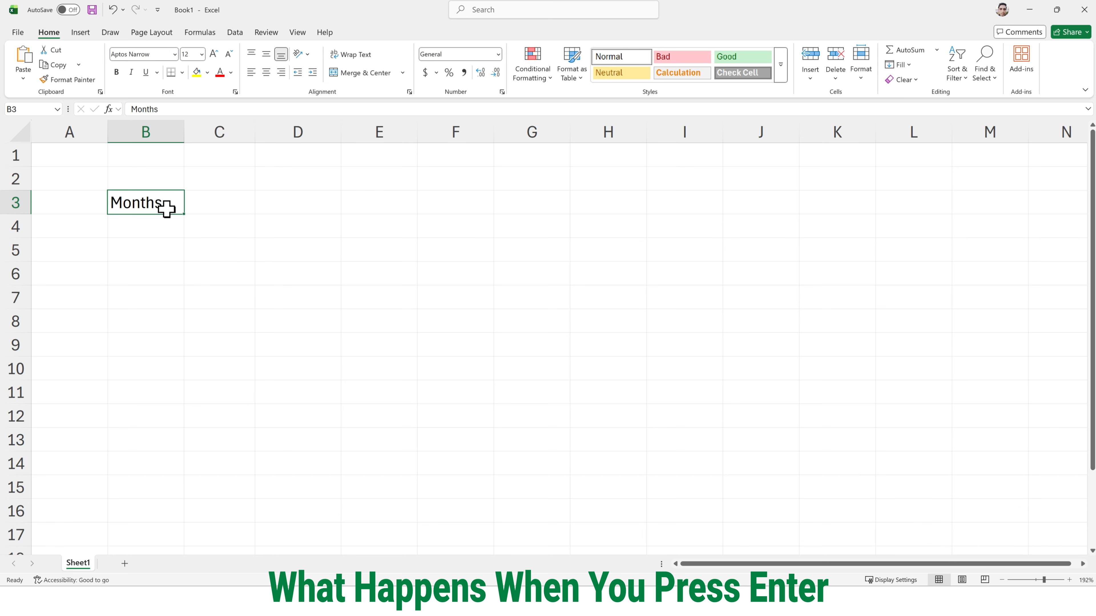
# - Move the cell selection from B3 to C3, through the surrounding empty cells, and back to B3
pyautogui.press('Tab')
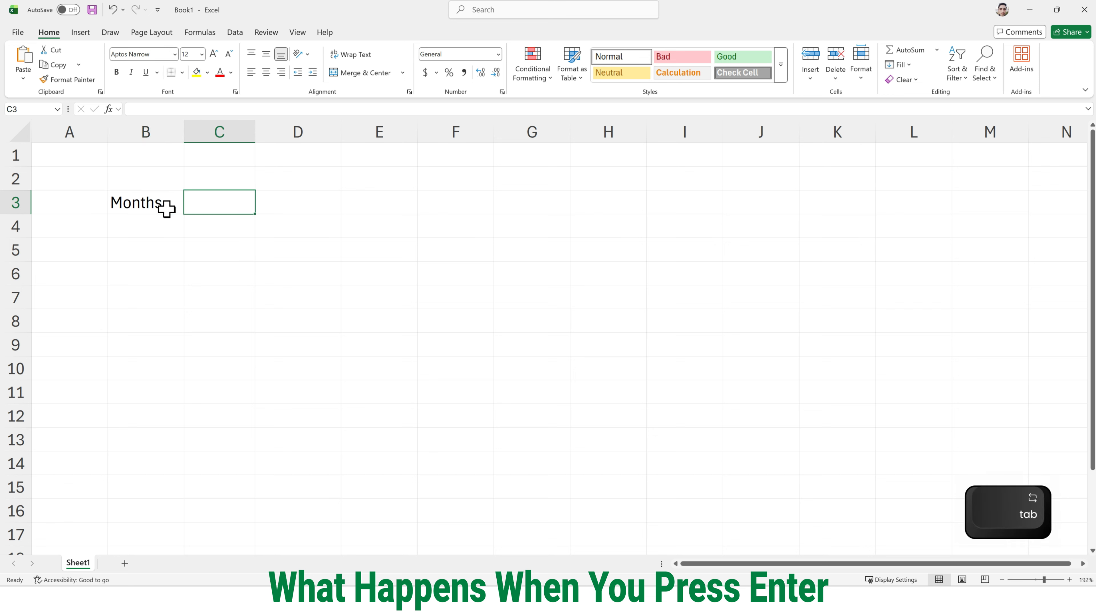
pyautogui.press('Left')
pyautogui.press('Left')
pyautogui.press('Up')
pyautogui.press('Right')
pyautogui.press('Right')
pyautogui.press('Down')
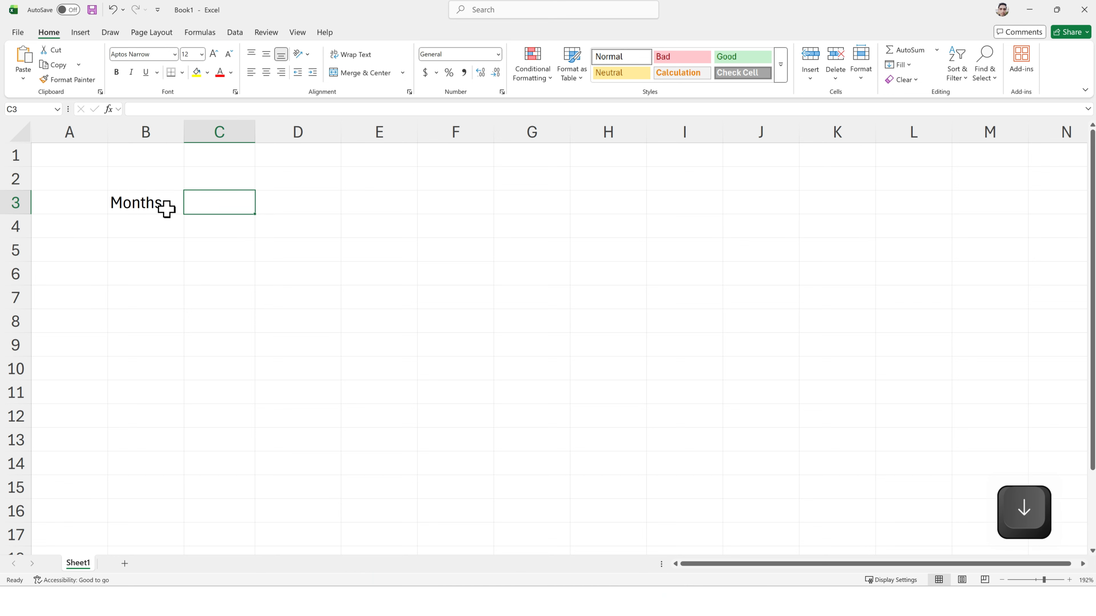
pyautogui.press('Down')
pyautogui.press('Left')
pyautogui.press('Up')
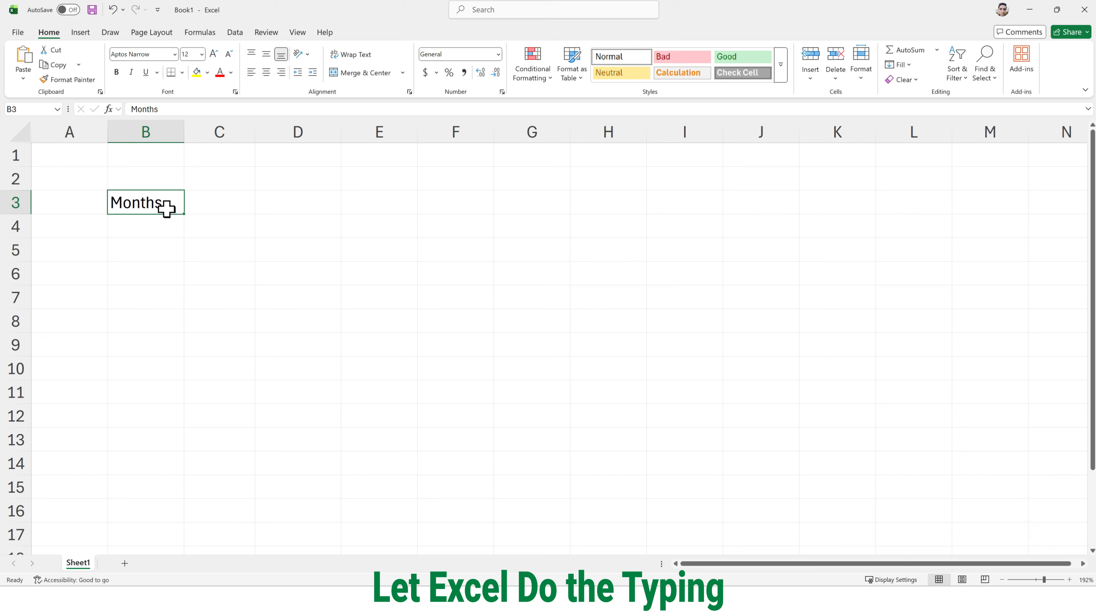
# - Enter Jan in B4 and autofill the month names down to Dec in B15
pyautogui.click(158, 226)
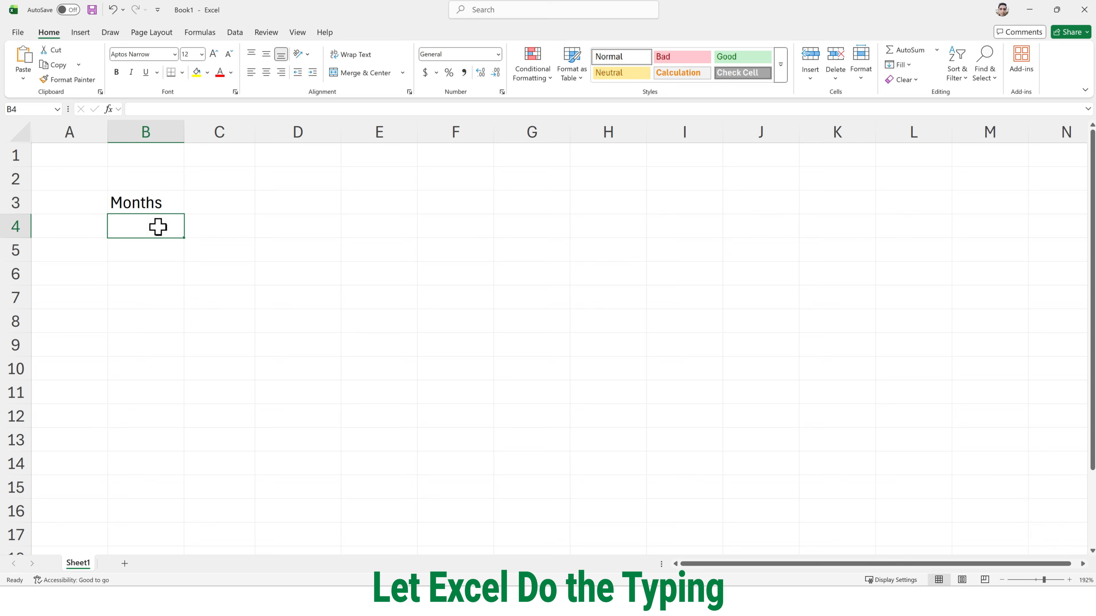
pyautogui.write('Jan')
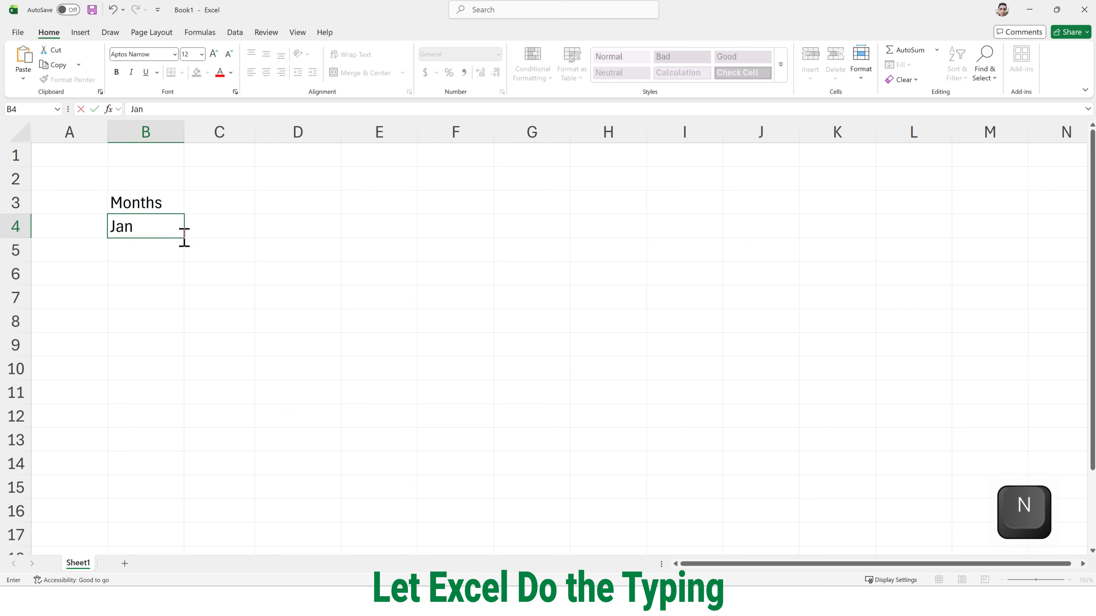
pyautogui.press('ctrl')
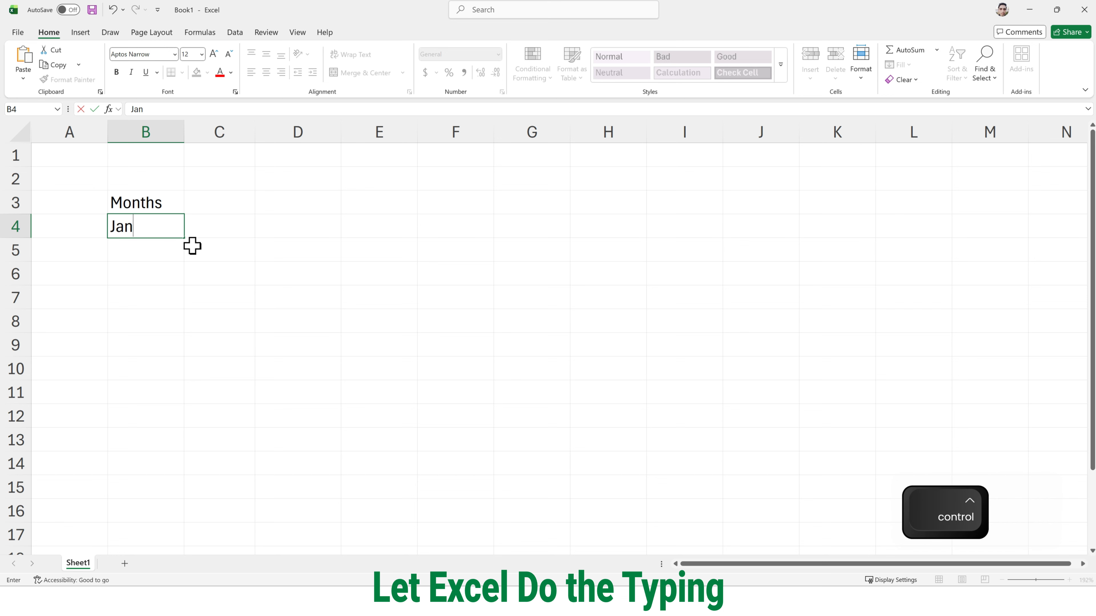
pyautogui.hotkey('ctrl', '4')
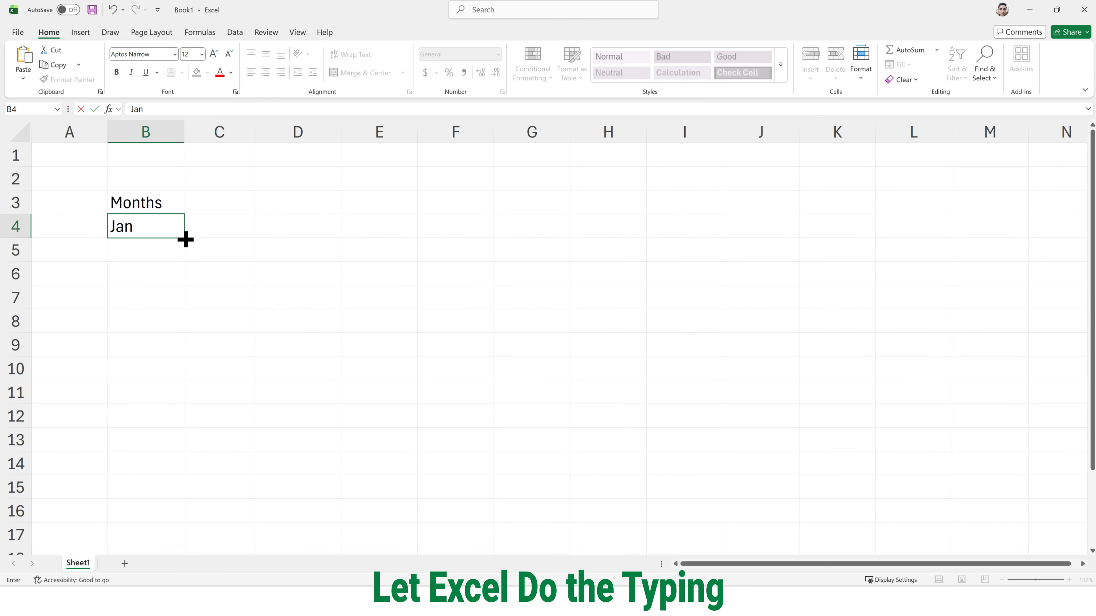
pyautogui.moveTo(185, 238); pyautogui.dragTo(166, 495)
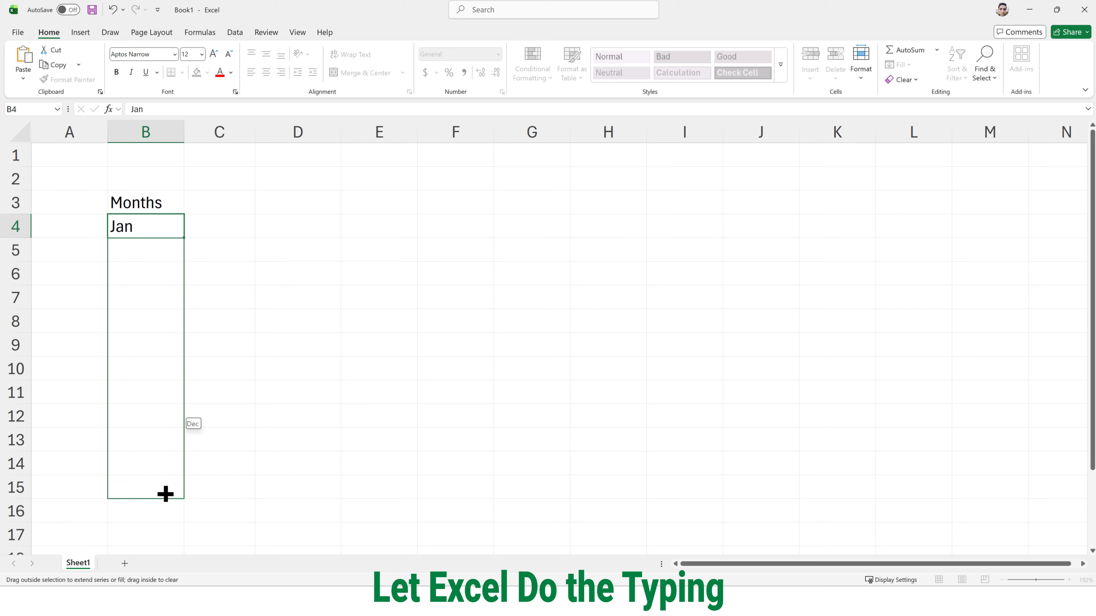
pyautogui.moveTo(166, 494); pyautogui.dragTo(166, 495)
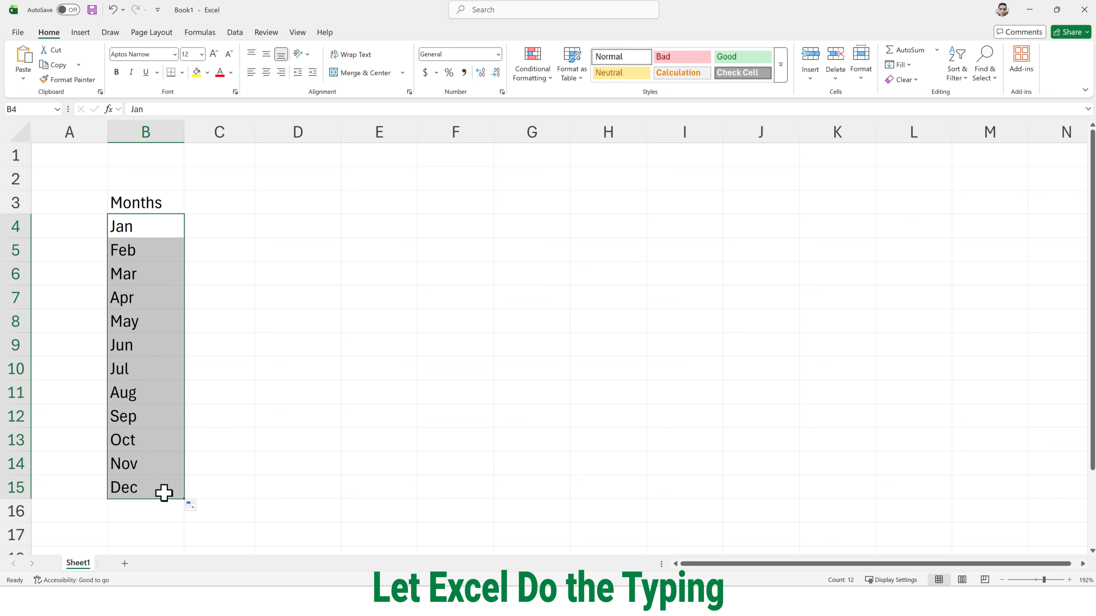
# - Add the heading Days in C3, enter Mon in C4, and autofill the weekday names down to Sun in C10
pyautogui.click(217, 204)
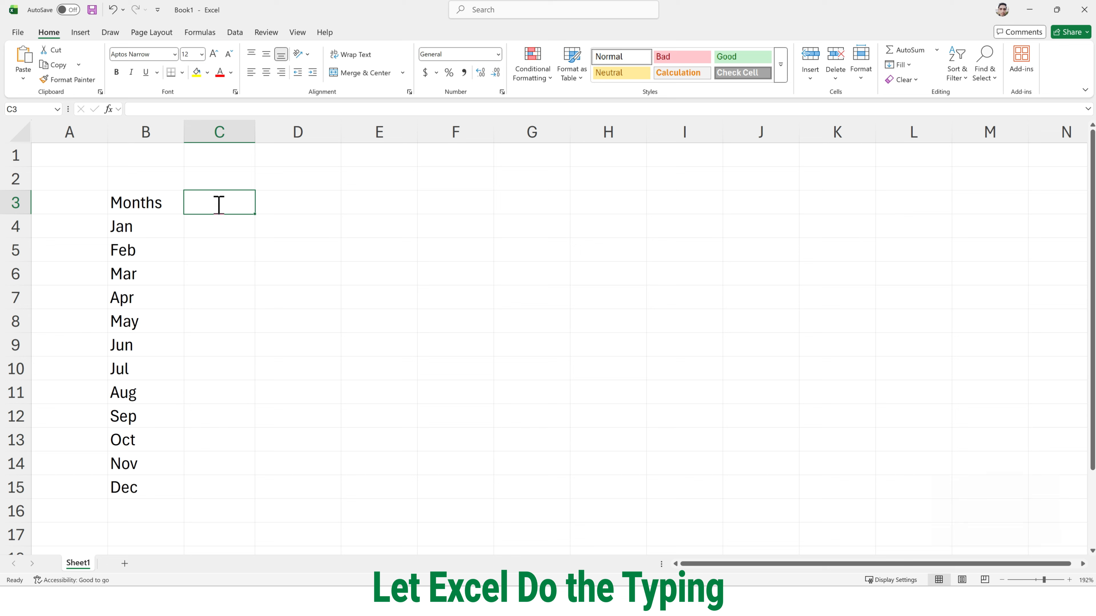
pyautogui.write('Days')
pyautogui.press('Return')
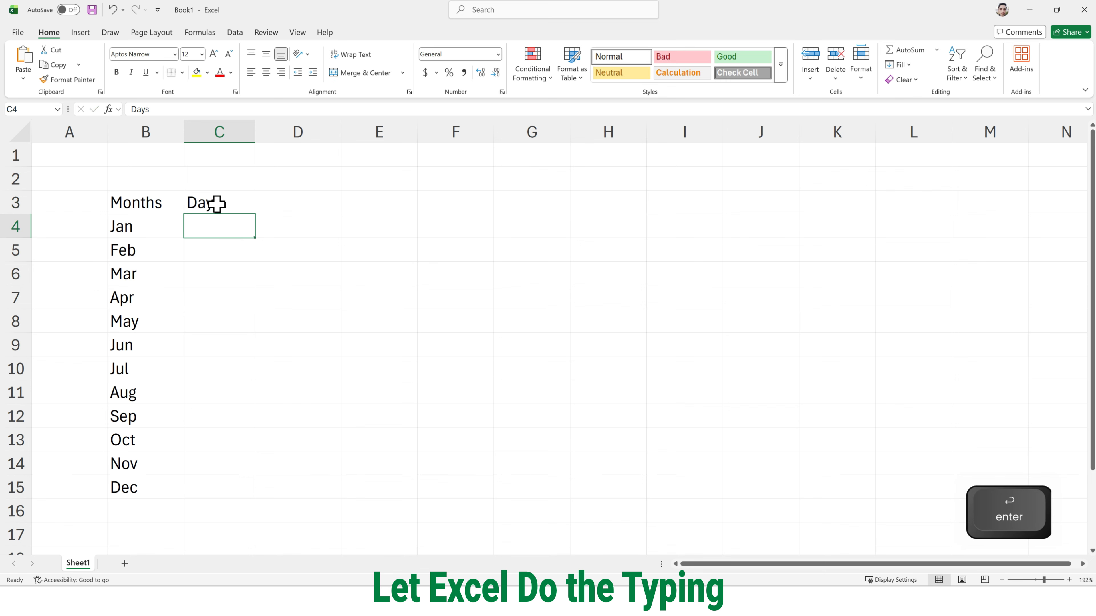
pyautogui.write('Mon')
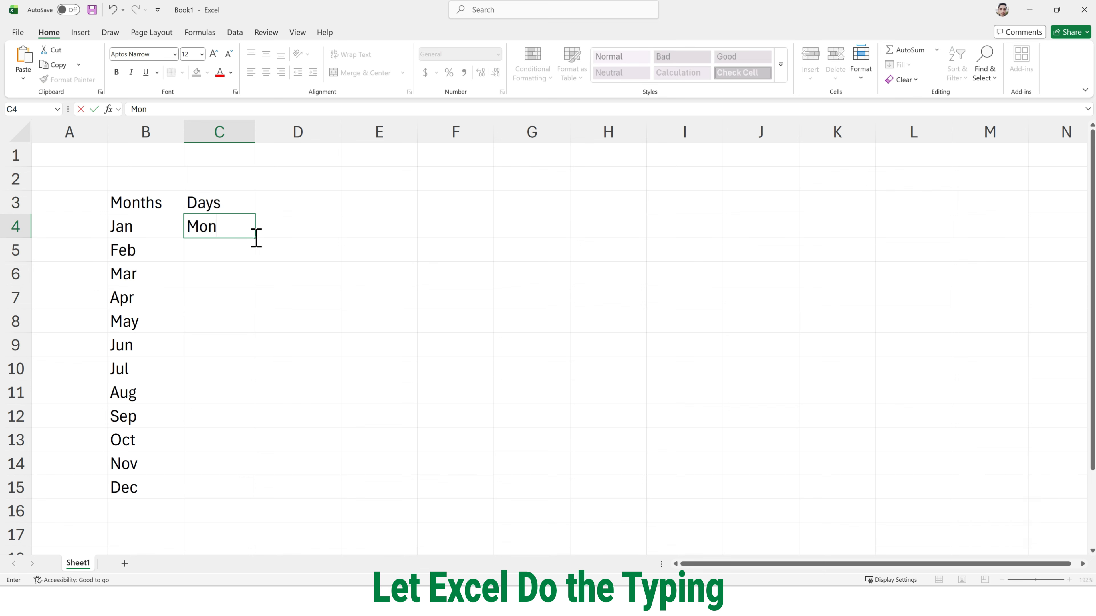
pyautogui.hotkey('ctrl', 'Return')
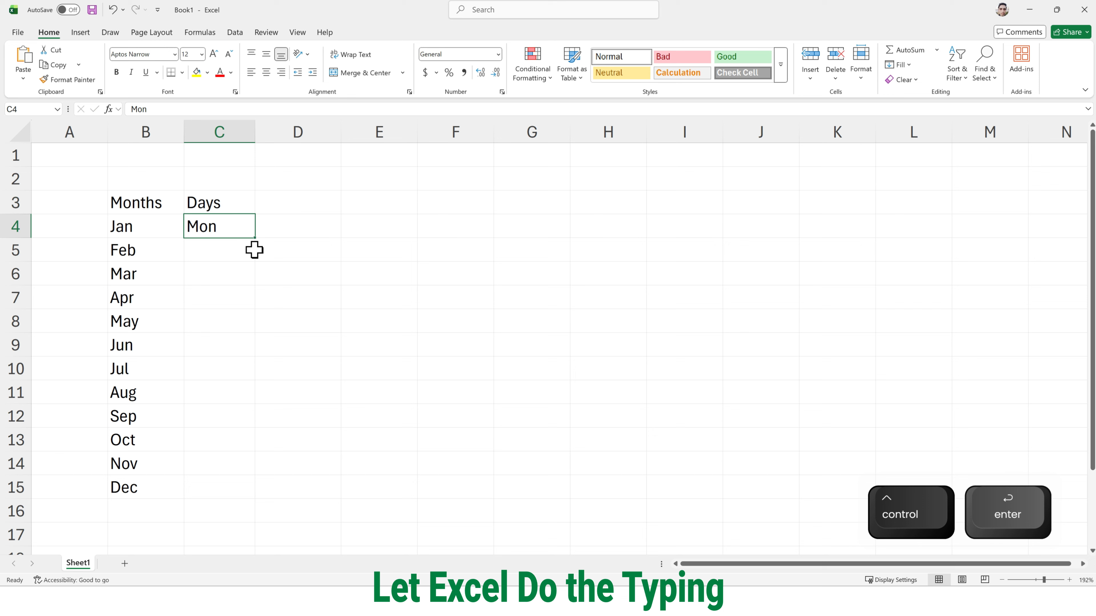
pyautogui.moveTo(254, 237); pyautogui.dragTo(230, 382)
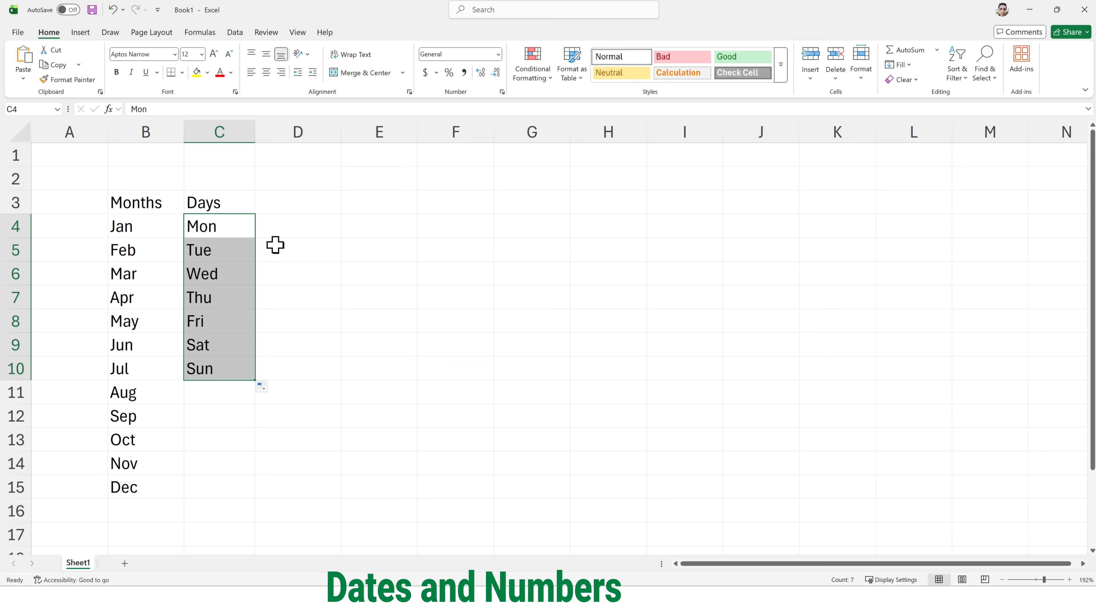
# - Enter the heading Dates in D3, beside the Days column
pyautogui.click(275, 209)
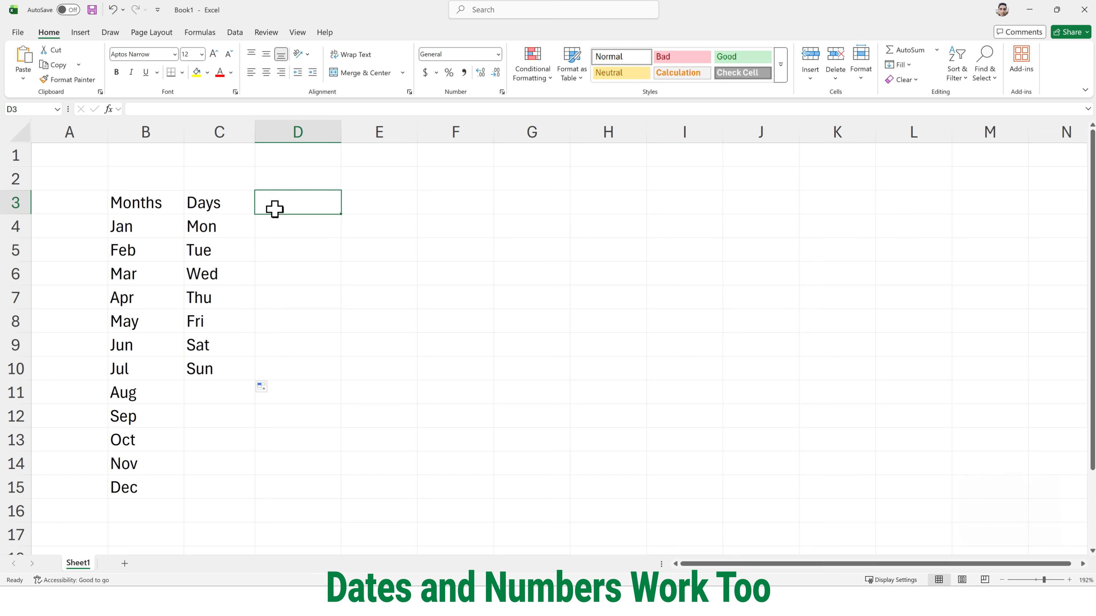
pyautogui.doubleClick(275, 209)
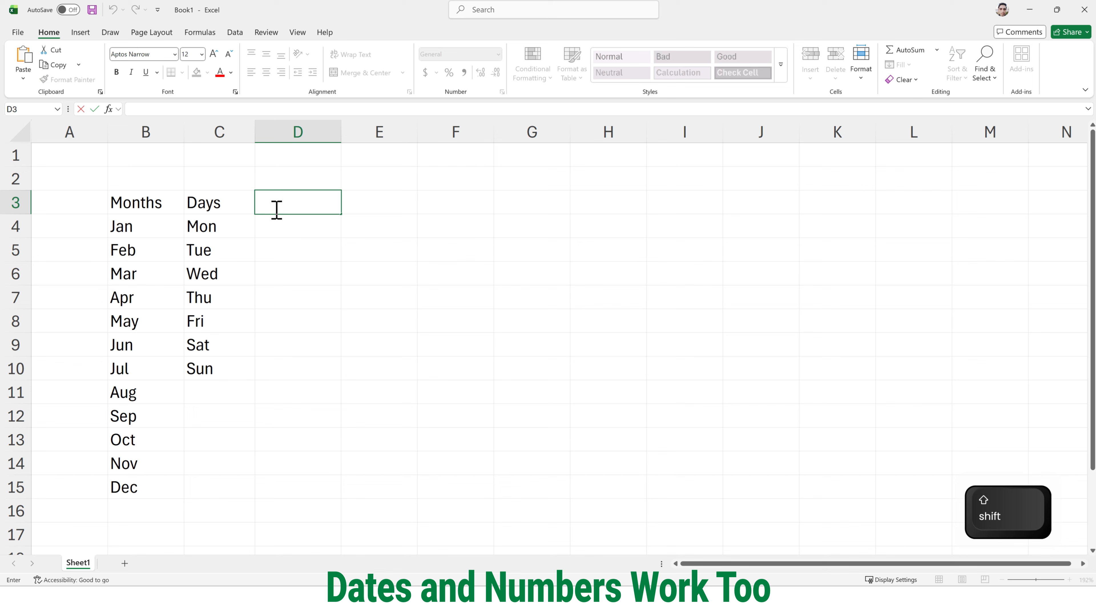
pyautogui.write('Dates')
# - Enter the date 01/01/2025 in D4 and autofill consecutive daily dates down to D15
pyautogui.doubleClick(281, 223)
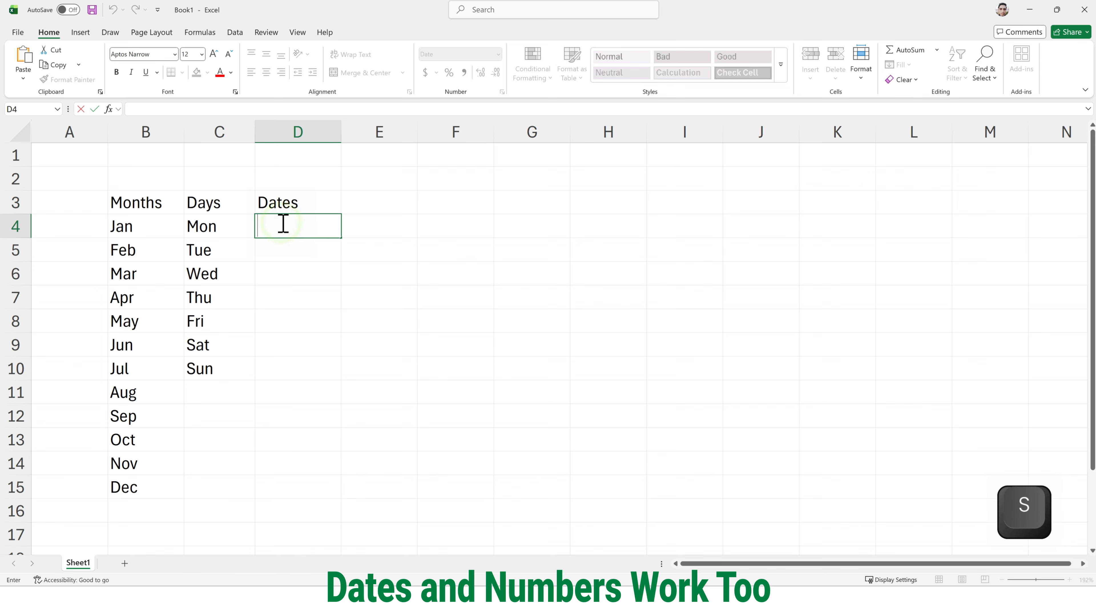
pyautogui.write('01/01/2025')
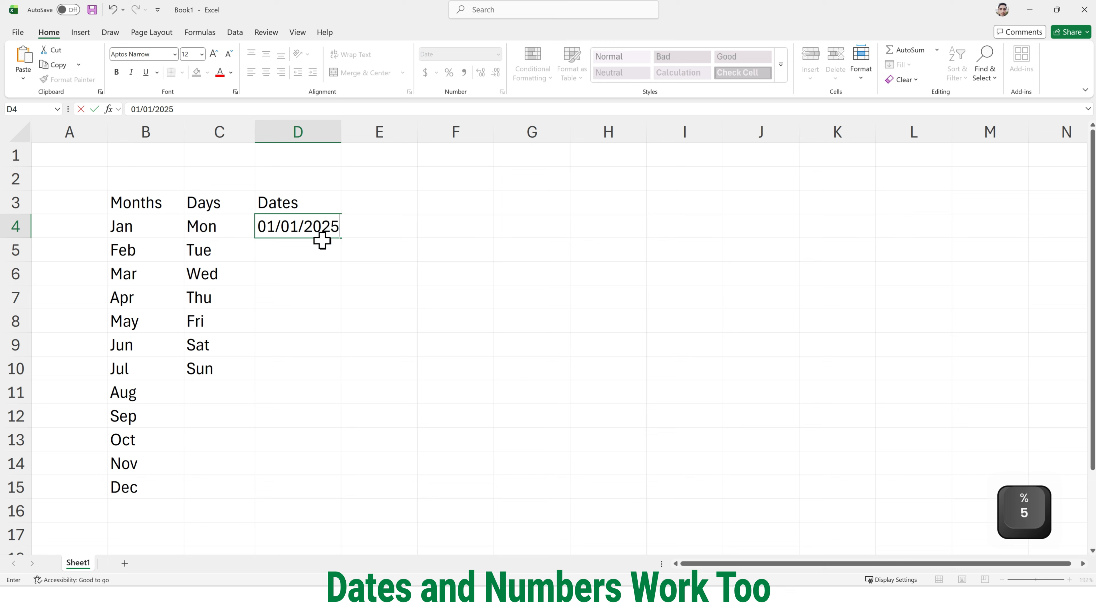
pyautogui.click(328, 242)
pyautogui.click(333, 233)
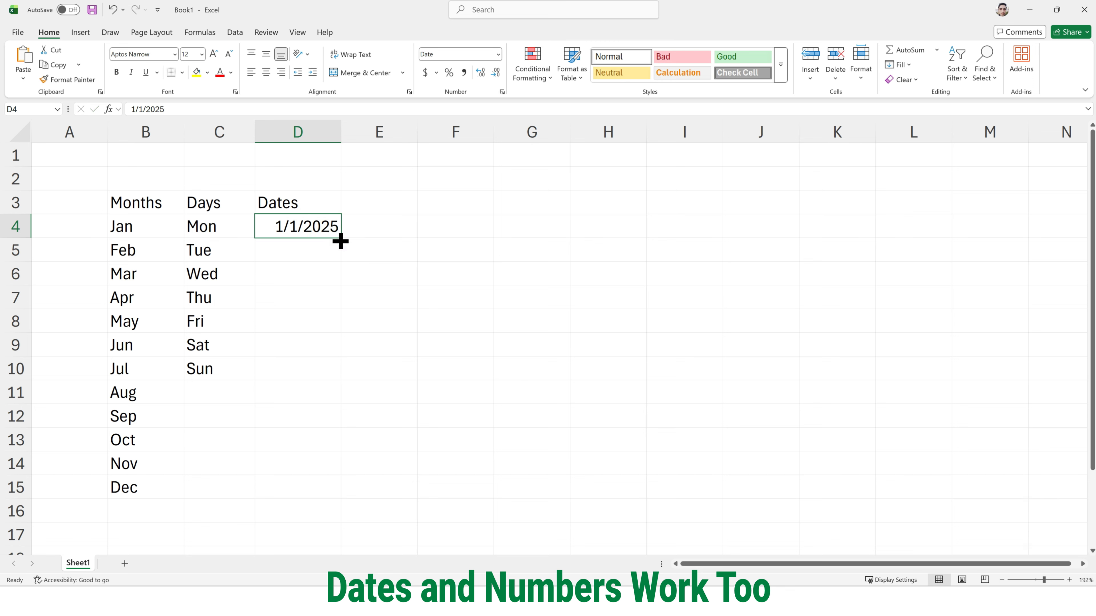
pyautogui.moveTo(340, 237); pyautogui.dragTo(323, 490)
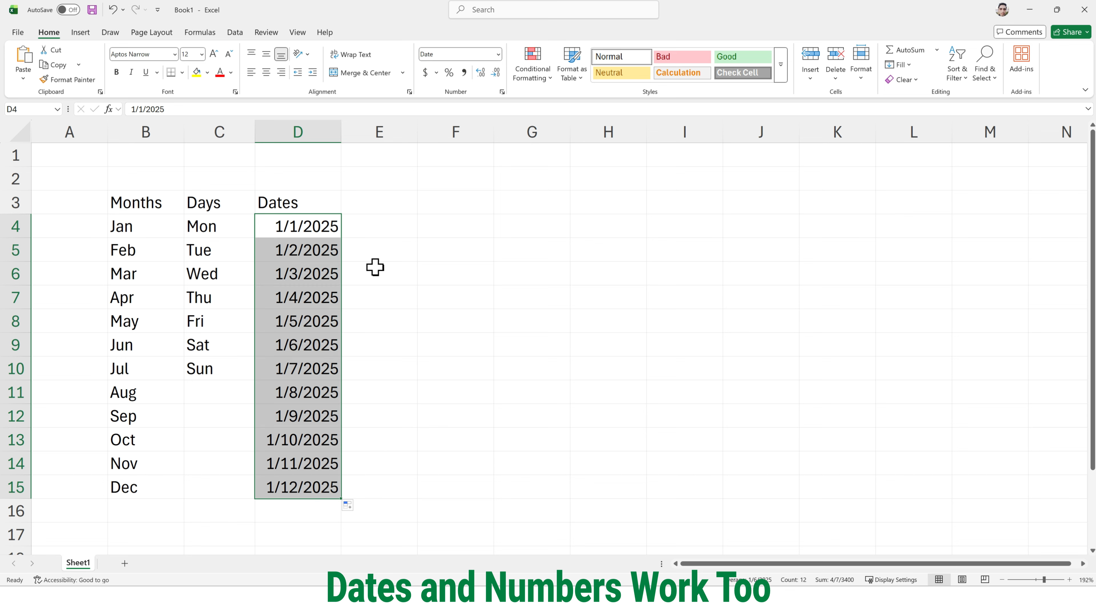
# - Enter the numbers 1, 2 and 3 in cells E4 to E6, leaving the heading cell E3 empty
pyautogui.doubleClick(373, 203)
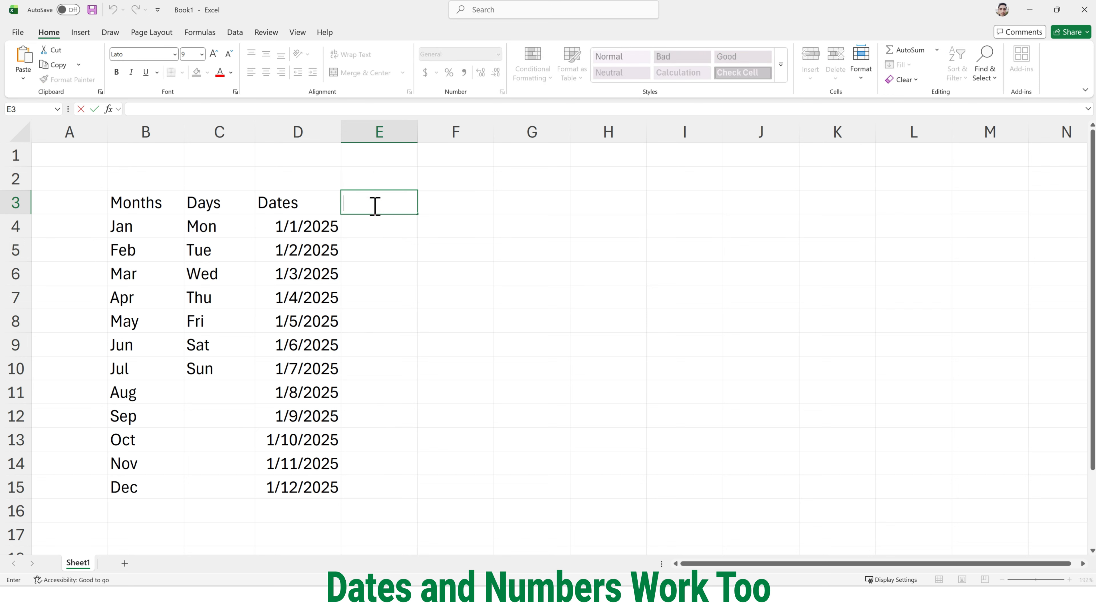
pyautogui.click(372, 225)
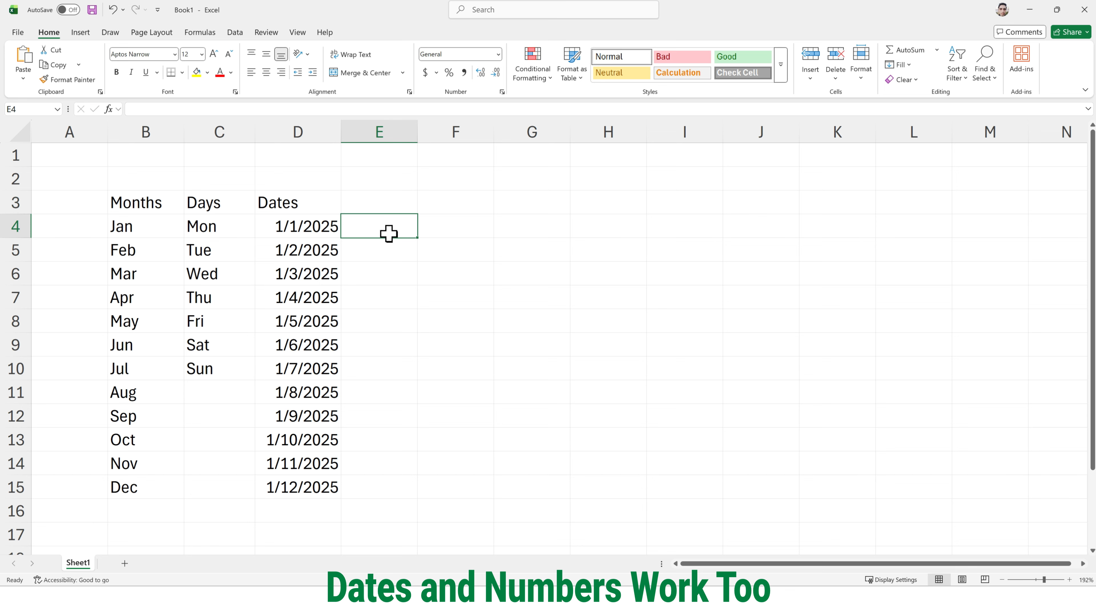
pyautogui.write('1')
pyautogui.press('Return')
pyautogui.write('2')
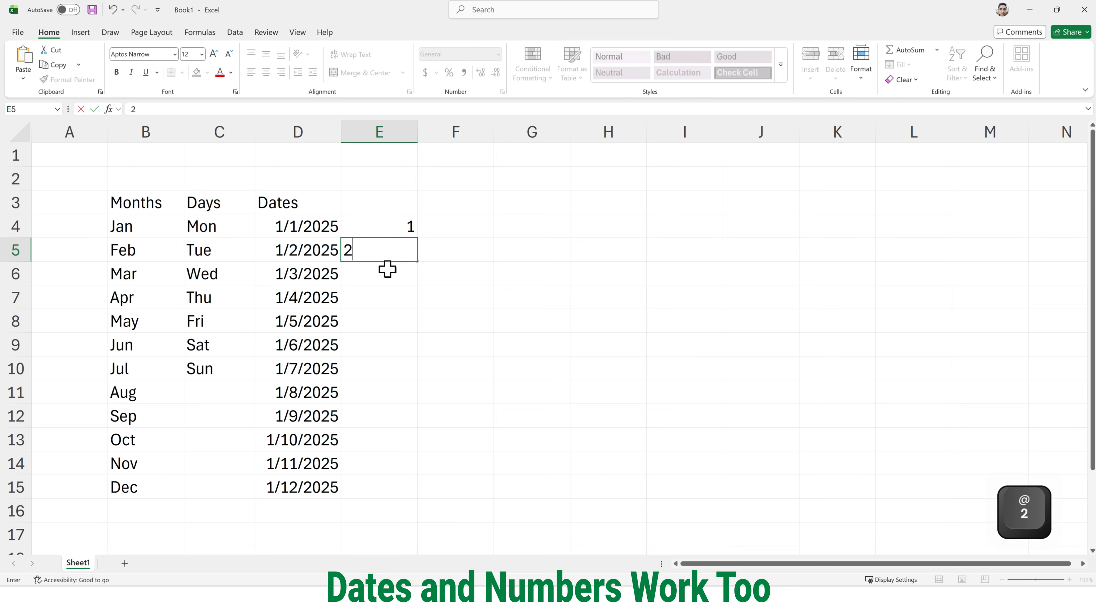
pyautogui.click(386, 273)
pyautogui.write('3')
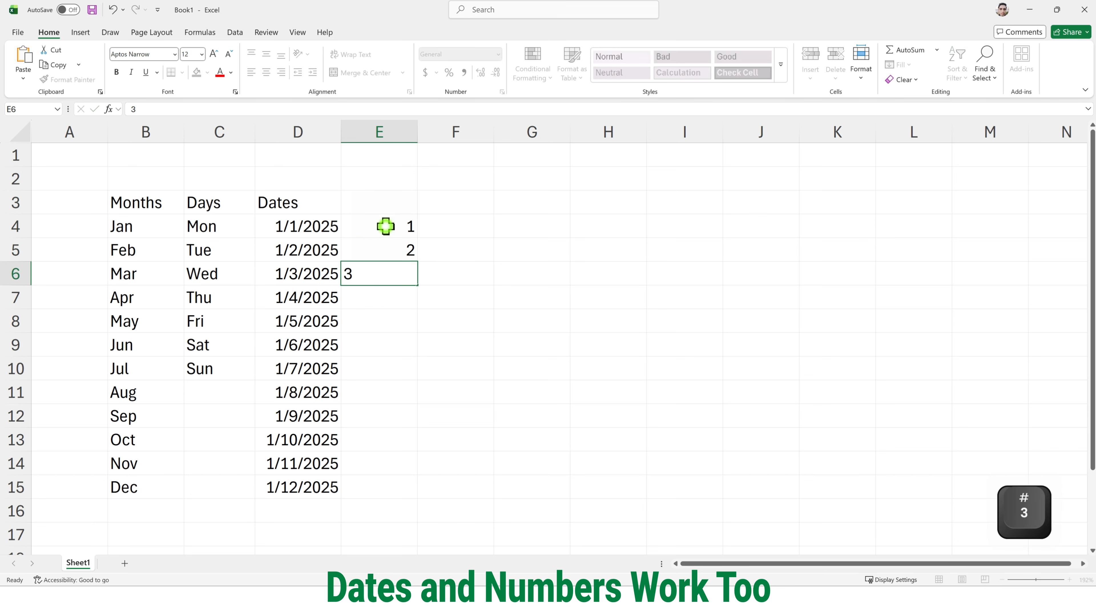
# - Extend the number series in E4:E6 down to 9 in E12 with autofill
pyautogui.click(388, 226)
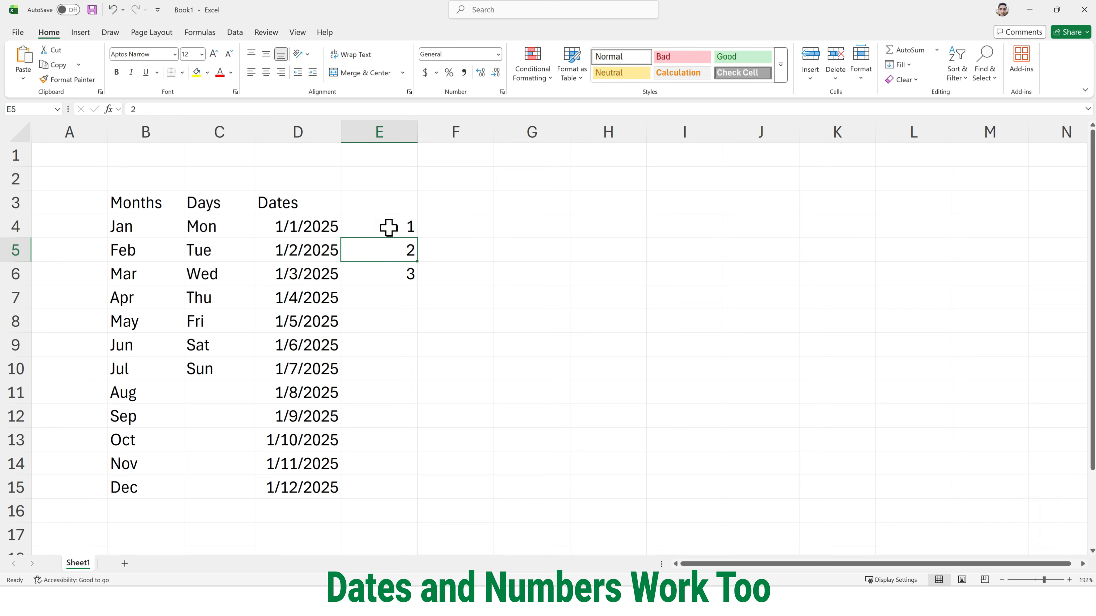
pyautogui.moveTo(388, 228); pyautogui.dragTo(390, 271)
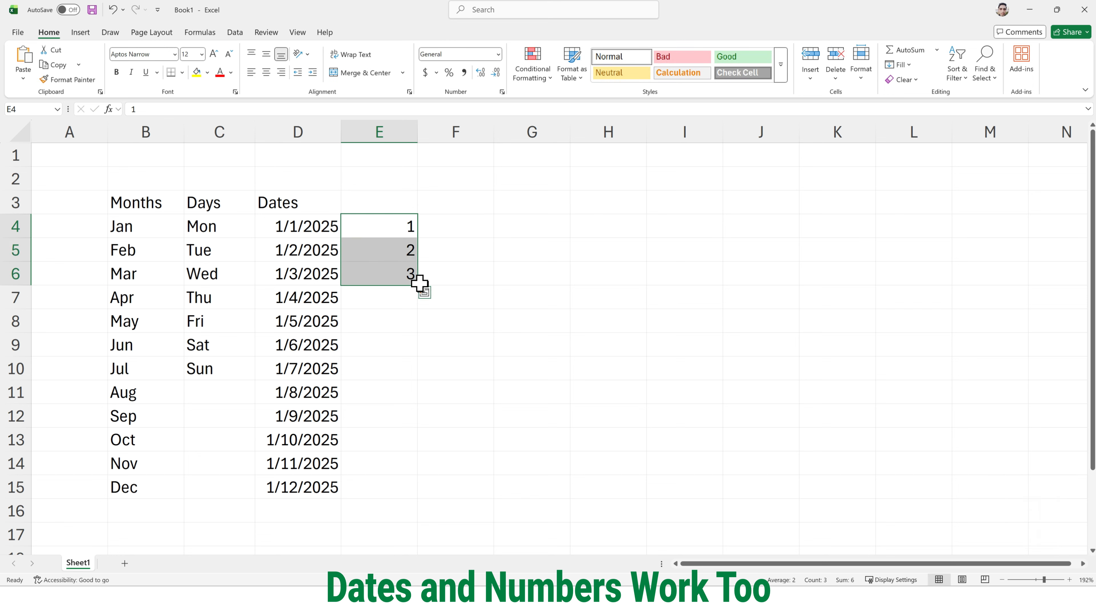
pyautogui.moveTo(417, 284); pyautogui.dragTo(396, 426)
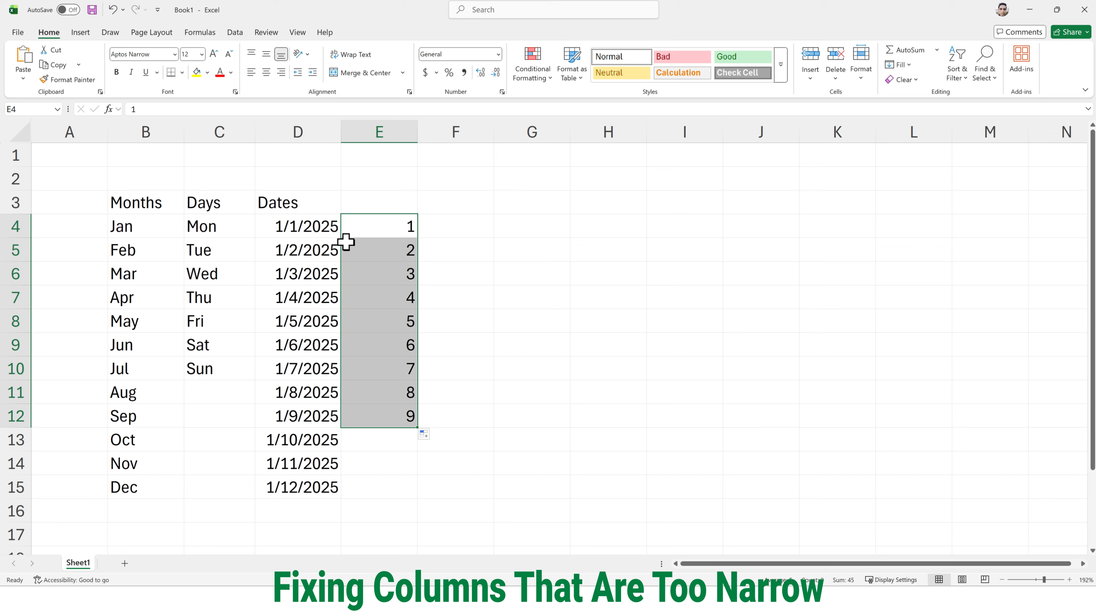
# - Enter the heading "Week Number" in E3 above the number series
pyautogui.click(363, 203)
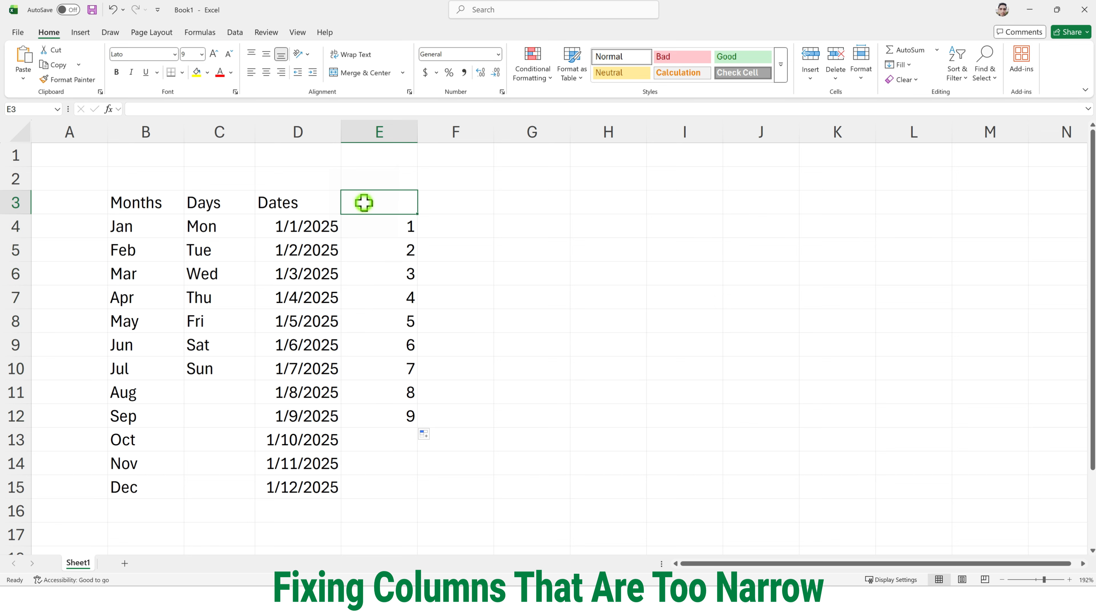
pyautogui.doubleClick(366, 203)
pyautogui.write('Week')
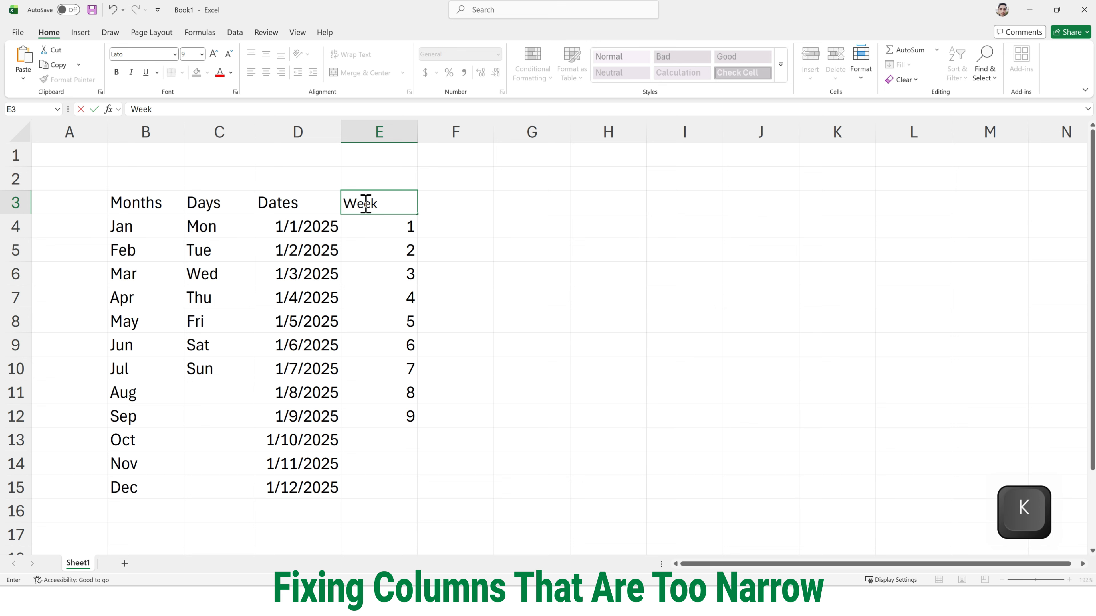
pyautogui.write(' Number')
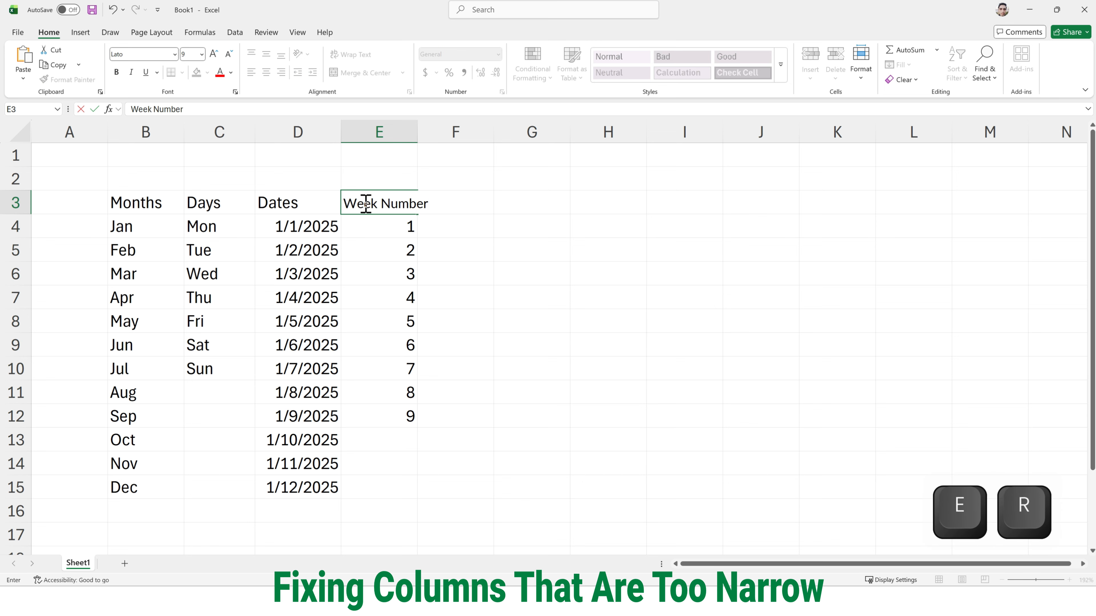
# - Commit the Week Number heading in E3 and autofit column E to its contents
pyautogui.press('Return')
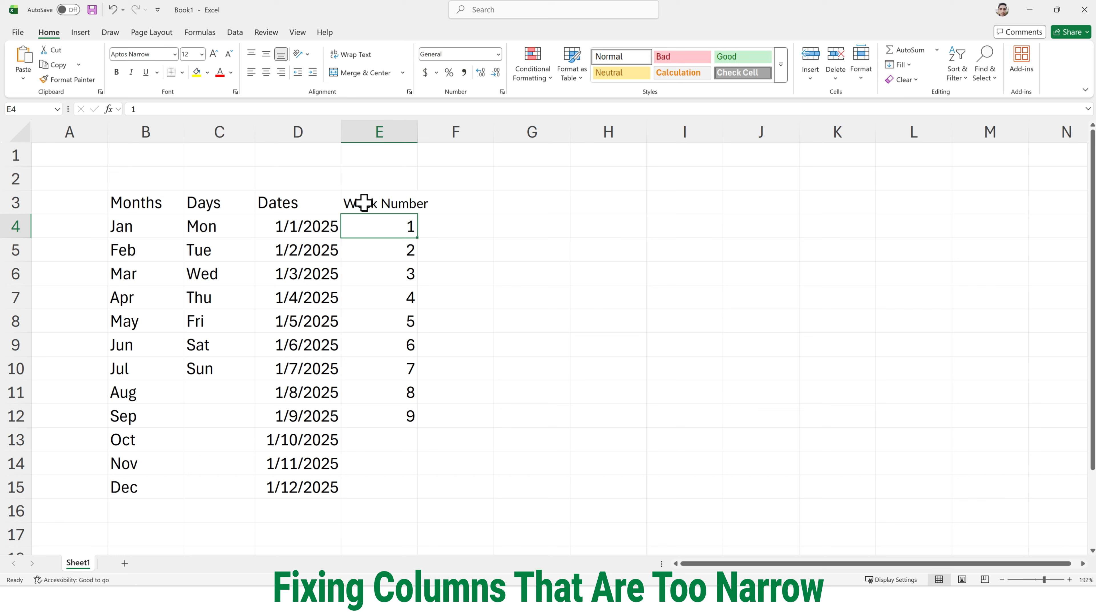
pyautogui.click(397, 204)
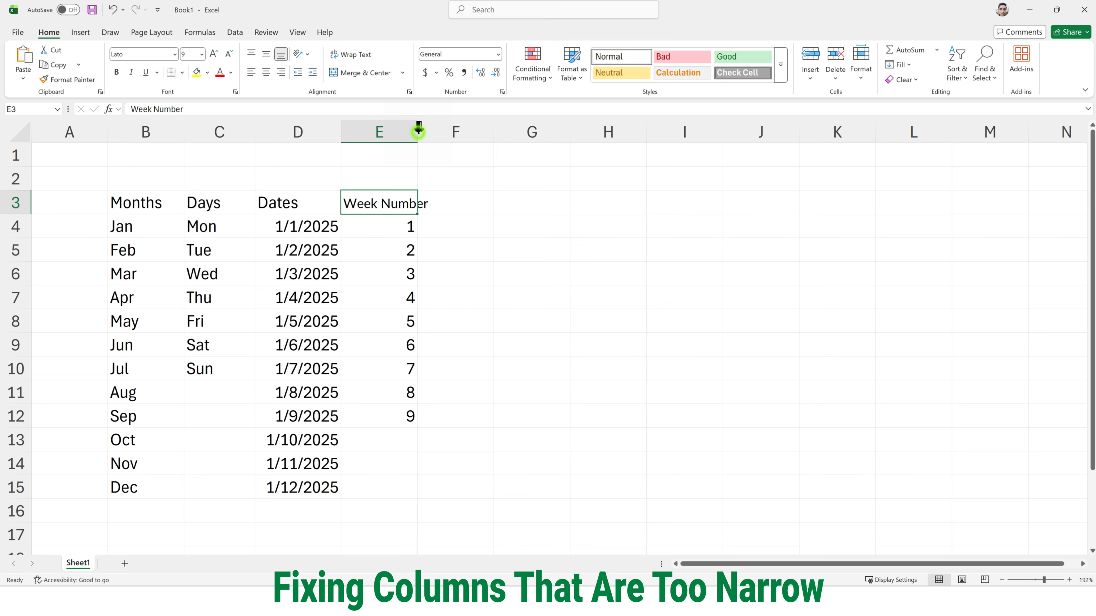
pyautogui.doubleClick(417, 133)
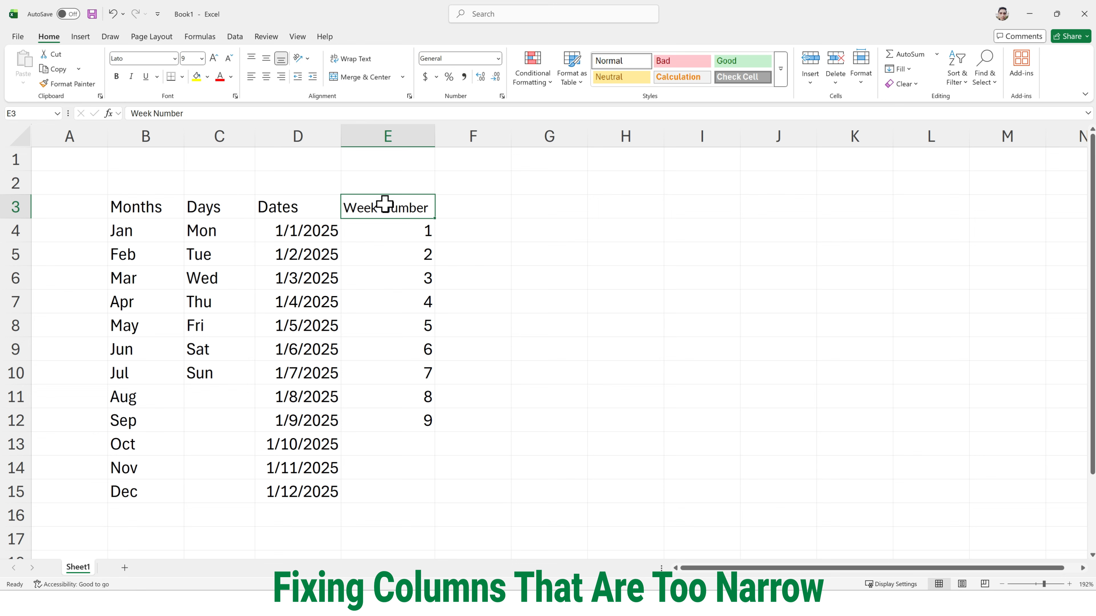
# - Autofit columns B through D to their contents, and manually widen column B beyond its text
pyautogui.click(161, 138)
pyautogui.keyDown('shift'); pyautogui.click(196, 138); pyautogui.keyUp('shift')
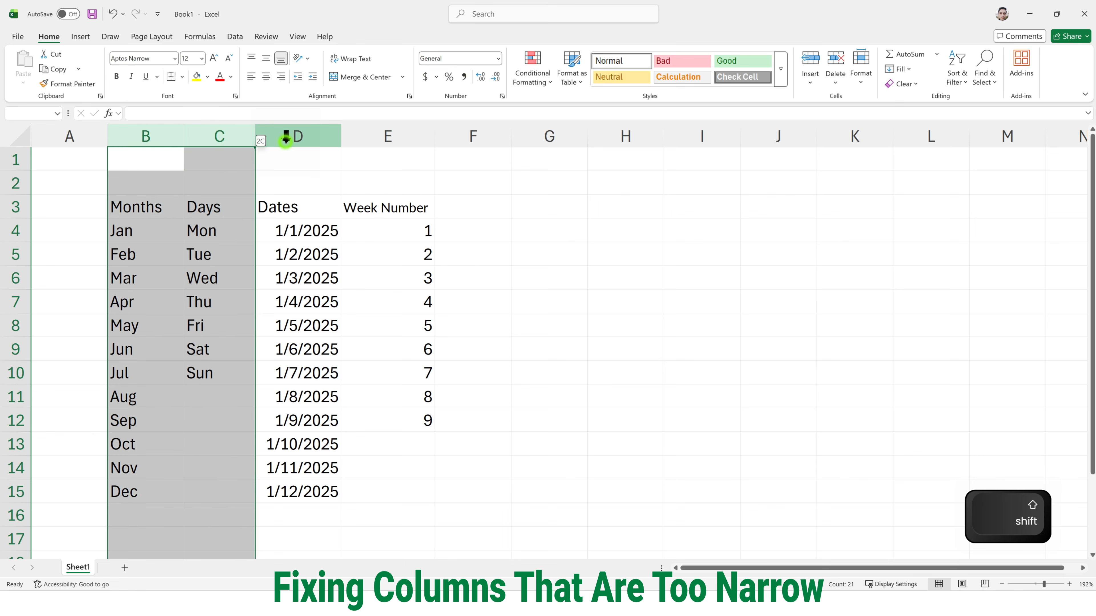
pyautogui.keyDown('shift'); pyautogui.click(286, 138); pyautogui.keyUp('shift')
pyautogui.doubleClick(254, 137)
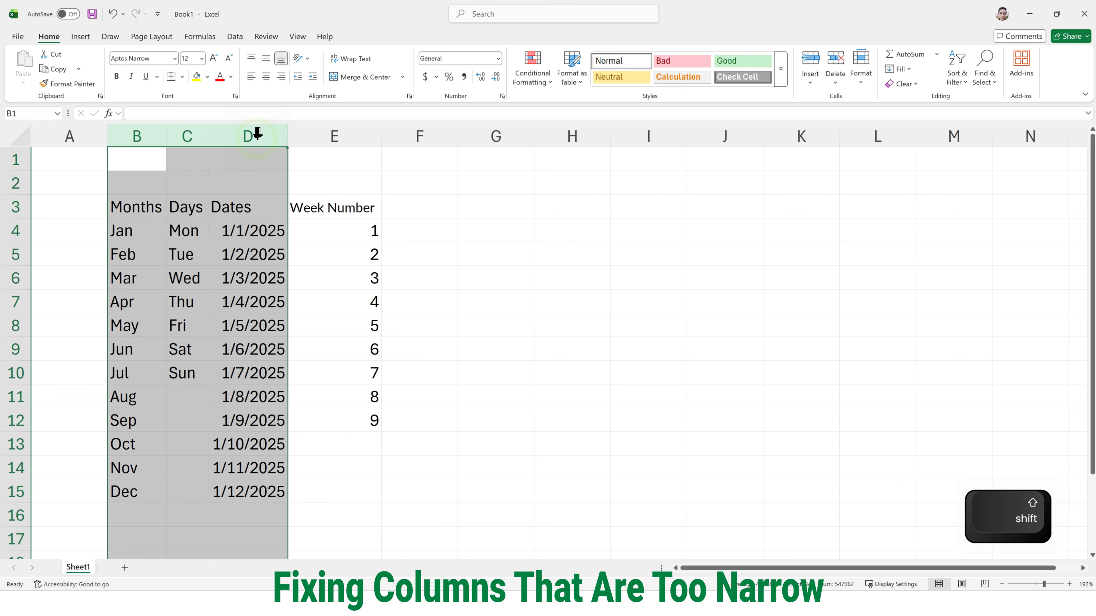
pyautogui.click(154, 137)
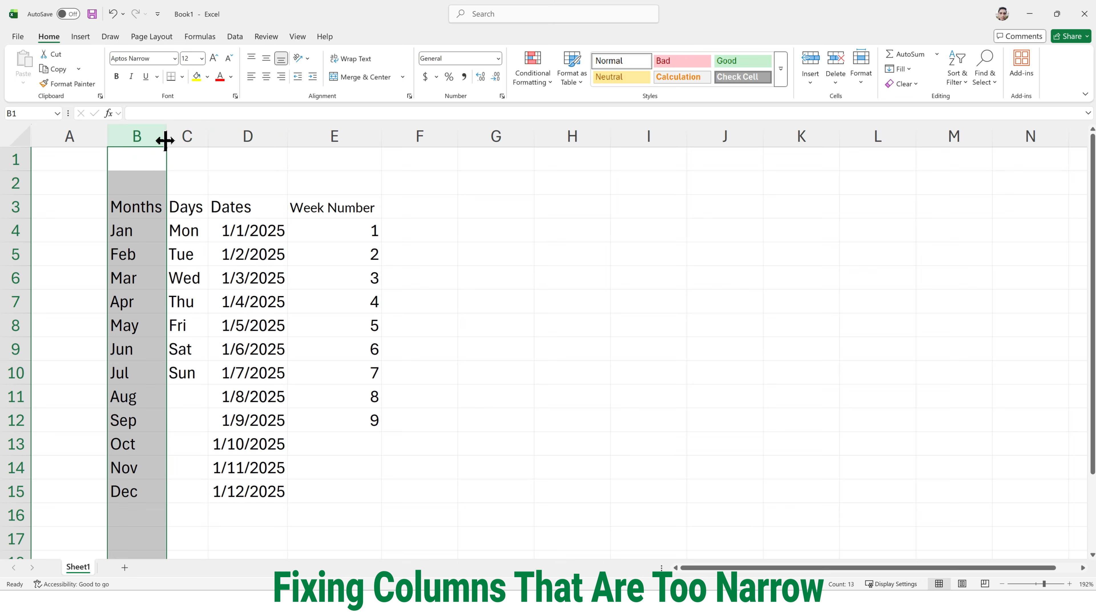
pyautogui.moveTo(165, 141); pyautogui.dragTo(197, 139)
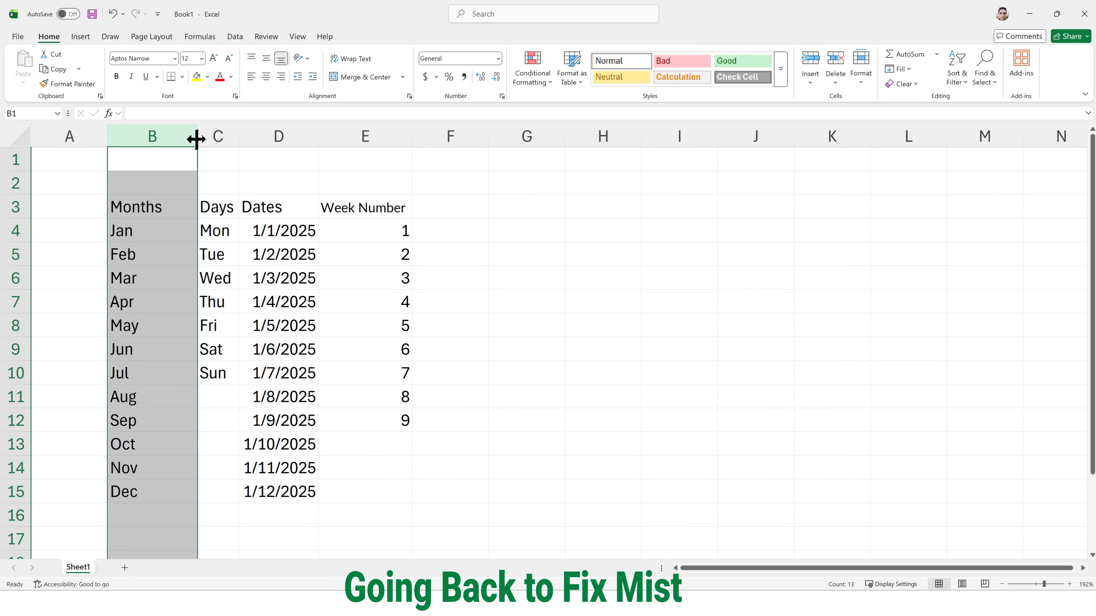
# - Complete the abbreviated month names in B4 and B5 to January and February
pyautogui.click(151, 235)
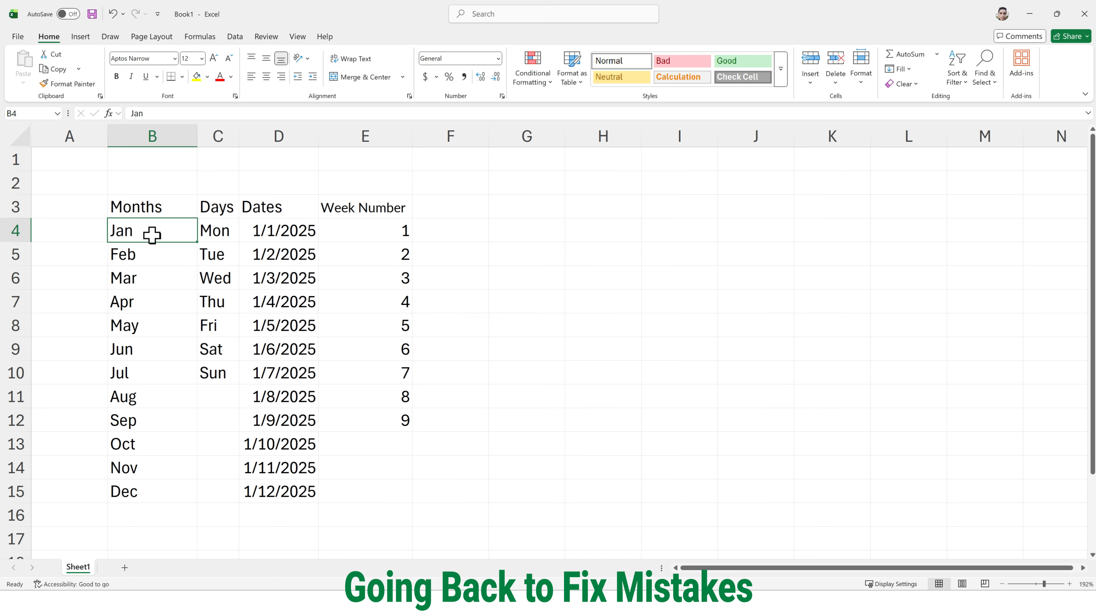
pyautogui.doubleClick(152, 235)
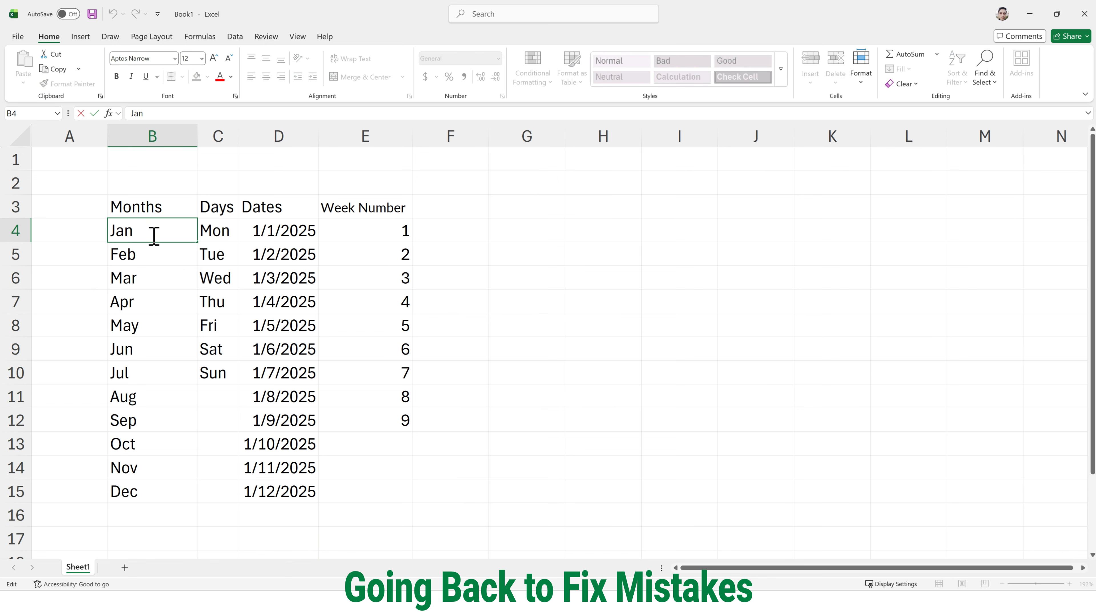
pyautogui.write('uary')
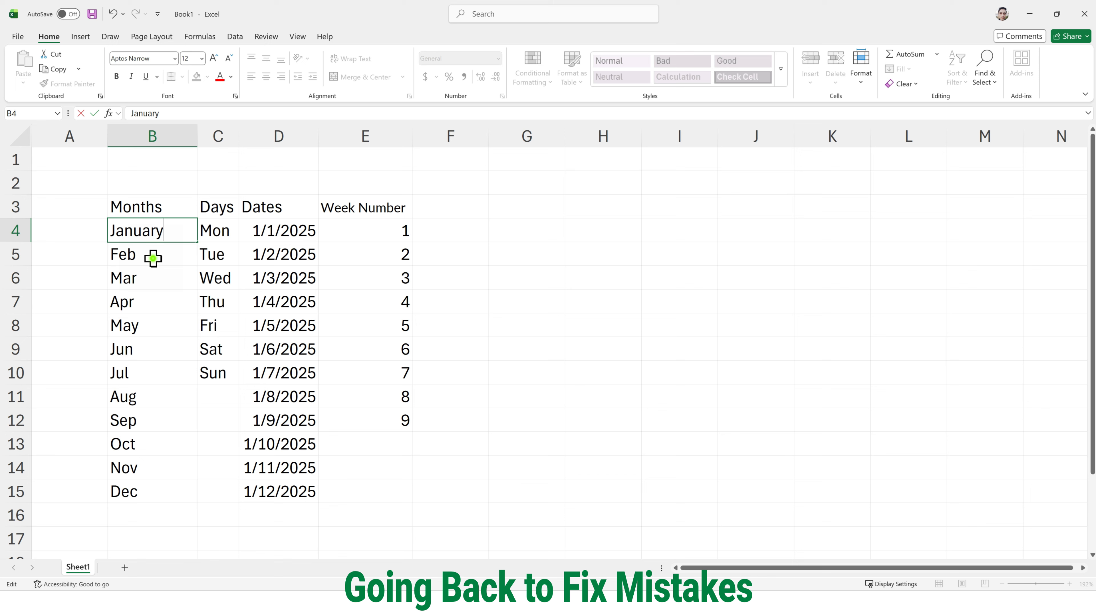
pyautogui.click(154, 258)
pyautogui.press('F2')
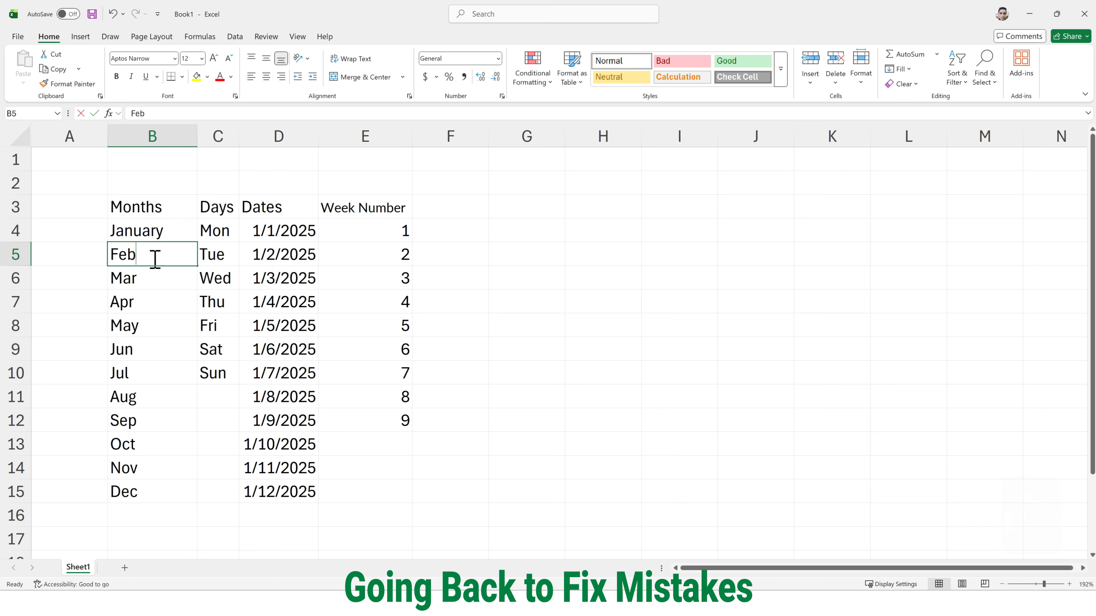
pyautogui.write('ruary')
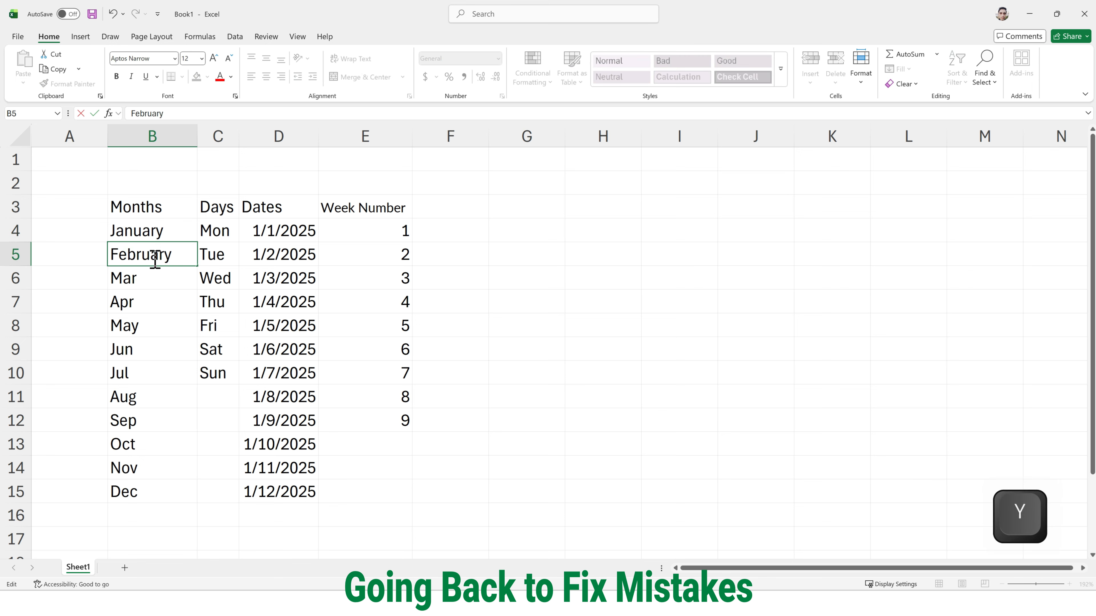
pyautogui.press('Return')
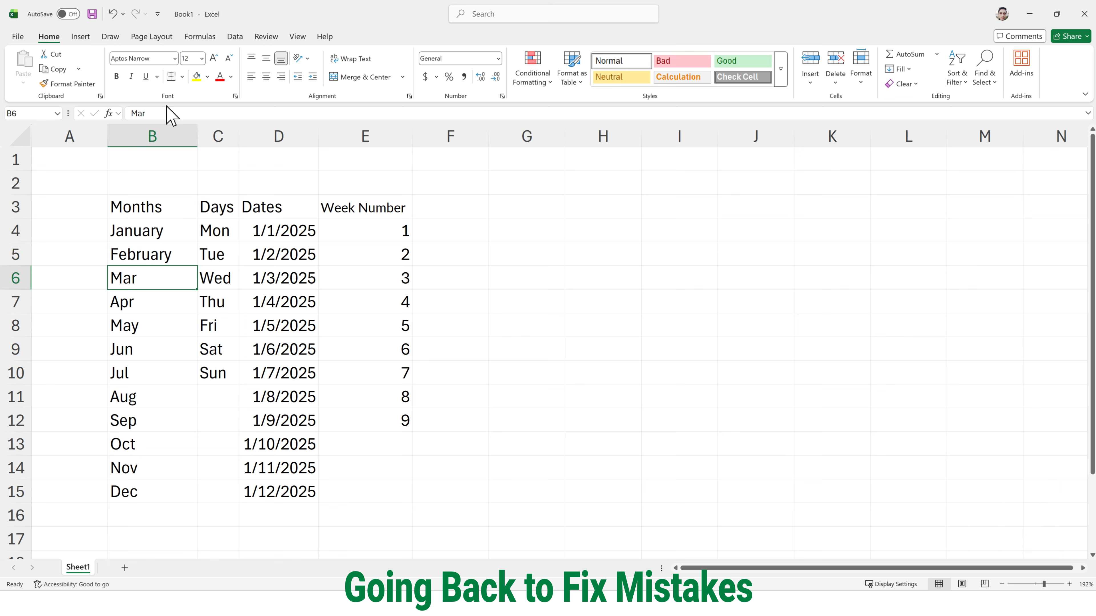
# - Complete the month in B6 to March and autofill full month names from B4 down to December in B15
pyautogui.click(176, 113)
pyautogui.write('ch')
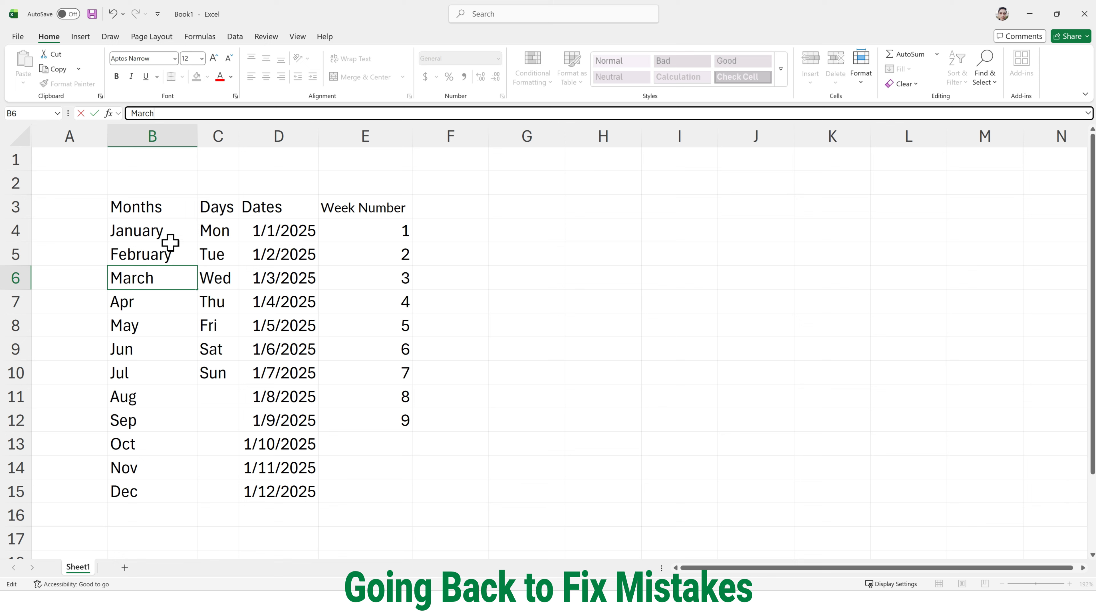
pyautogui.moveTo(177, 233); pyautogui.dragTo(179, 496)
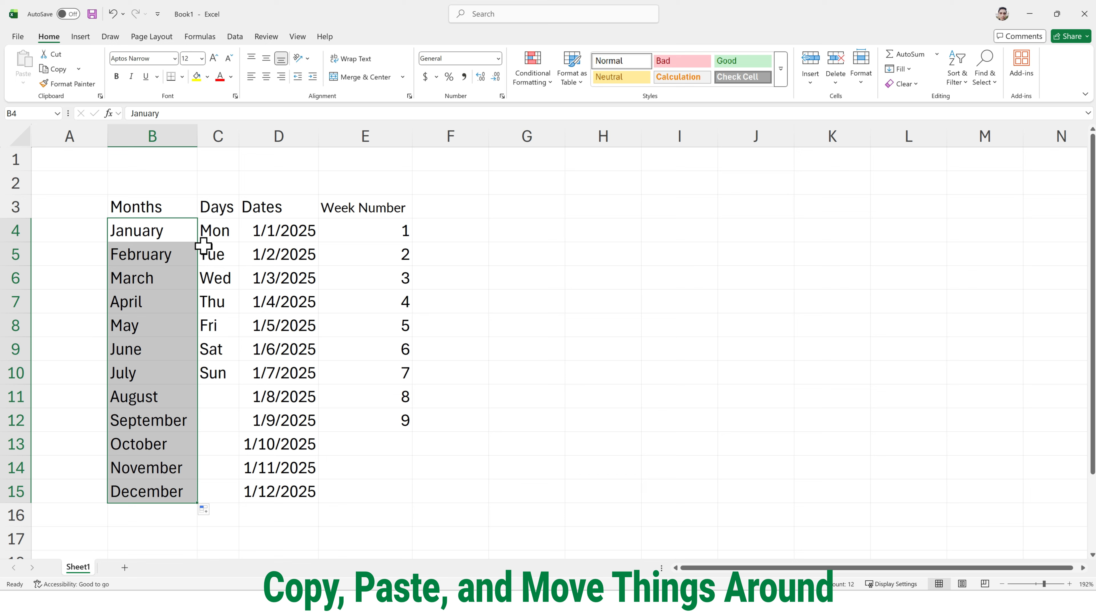
# - Copy the Months list in B3:B15, including its heading, to the range starting at L3
pyautogui.moveTo(180, 211); pyautogui.dragTo(179, 485)
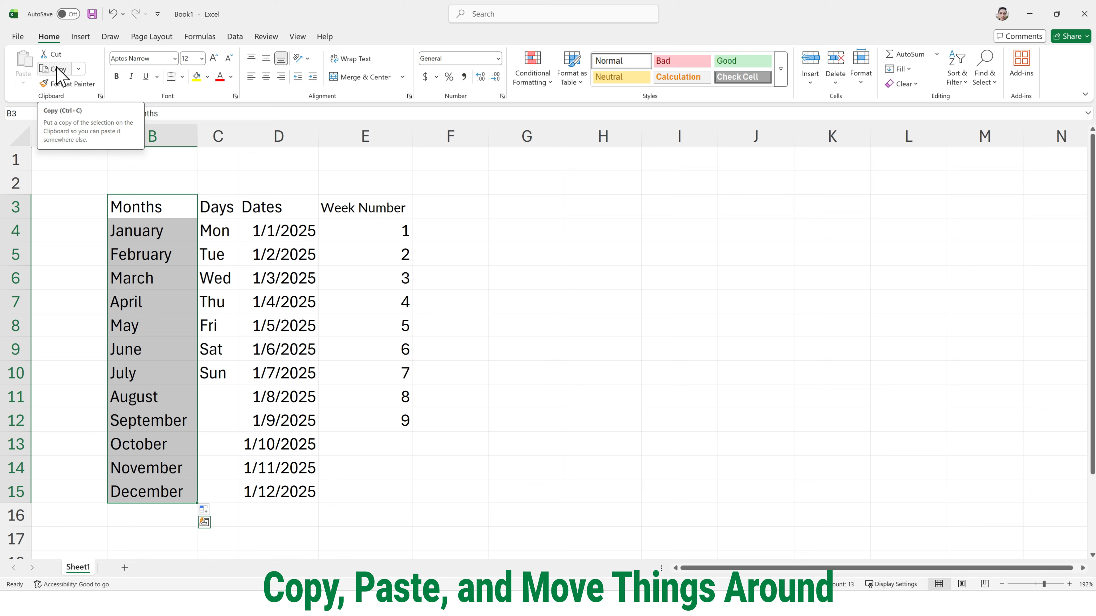
pyautogui.hotkey('ctrl', 'c')
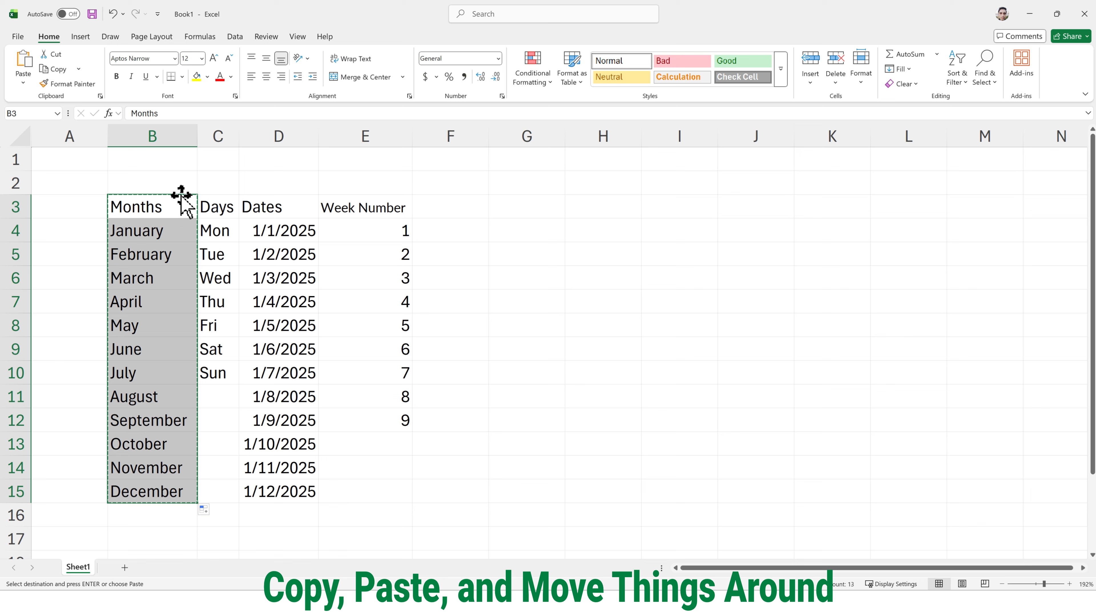
pyautogui.click(892, 206)
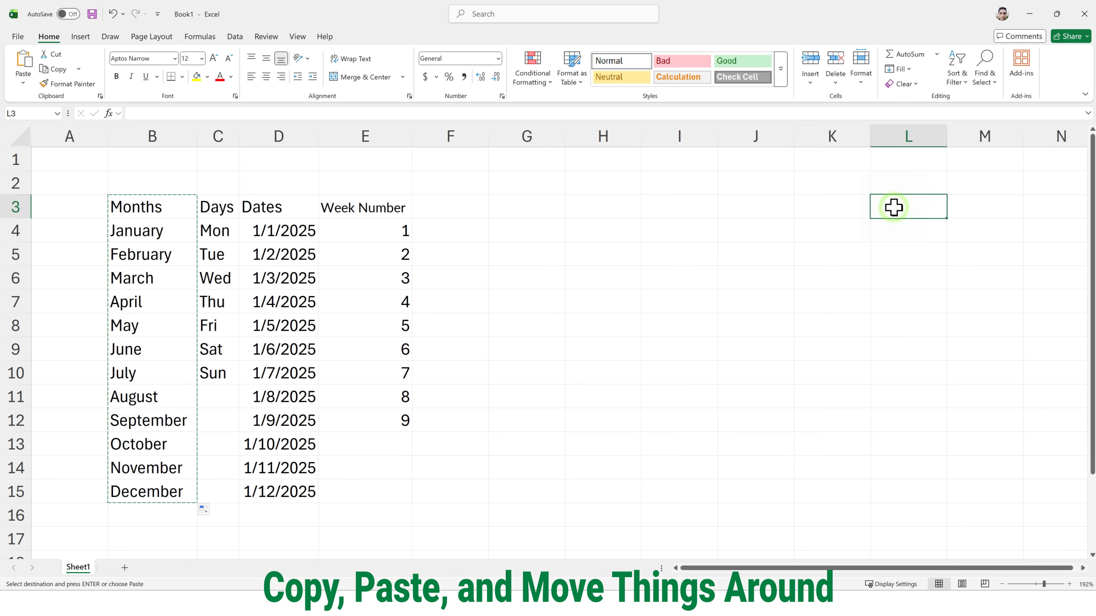
pyautogui.hotkey('ctrl', 'v')
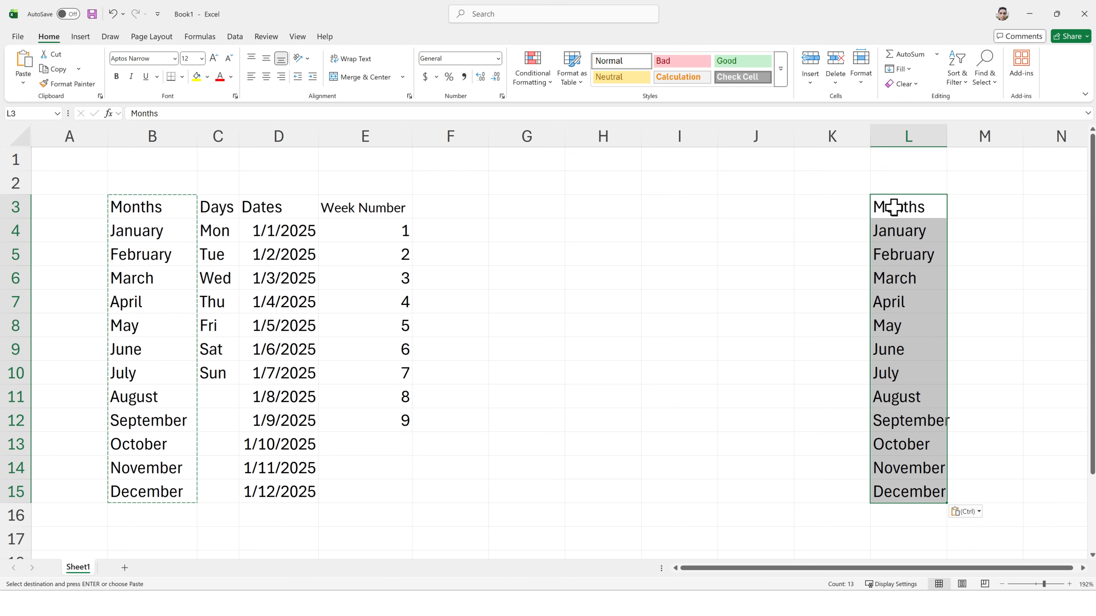
pyautogui.press('Escape')
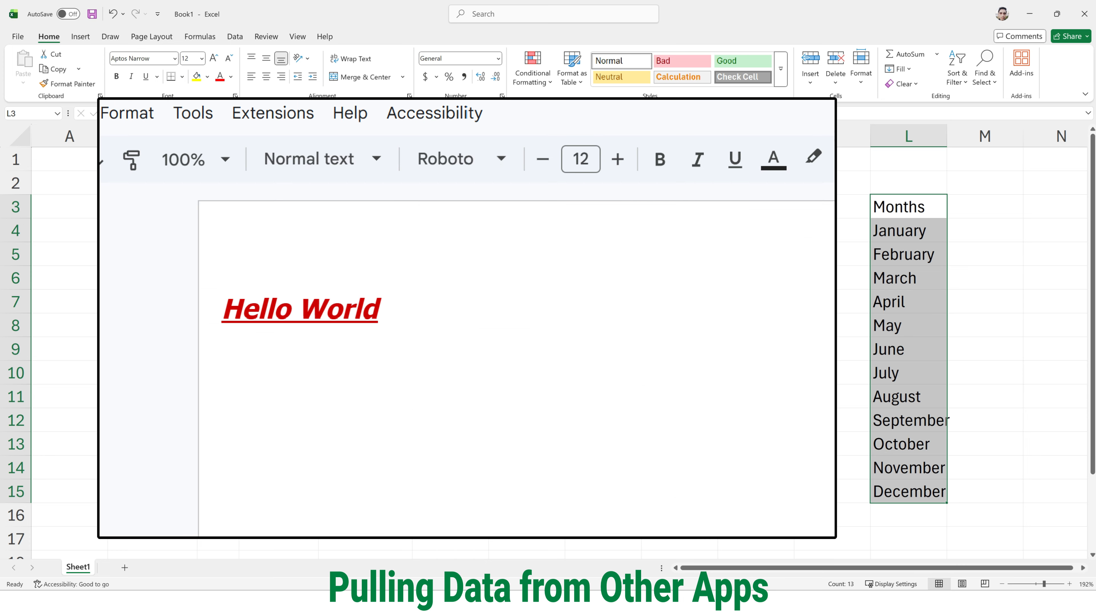
# - Paste the formatted "Hello World" text copied from the other document into cell H6
pyautogui.click(597, 283)
pyautogui.click(571, 282)
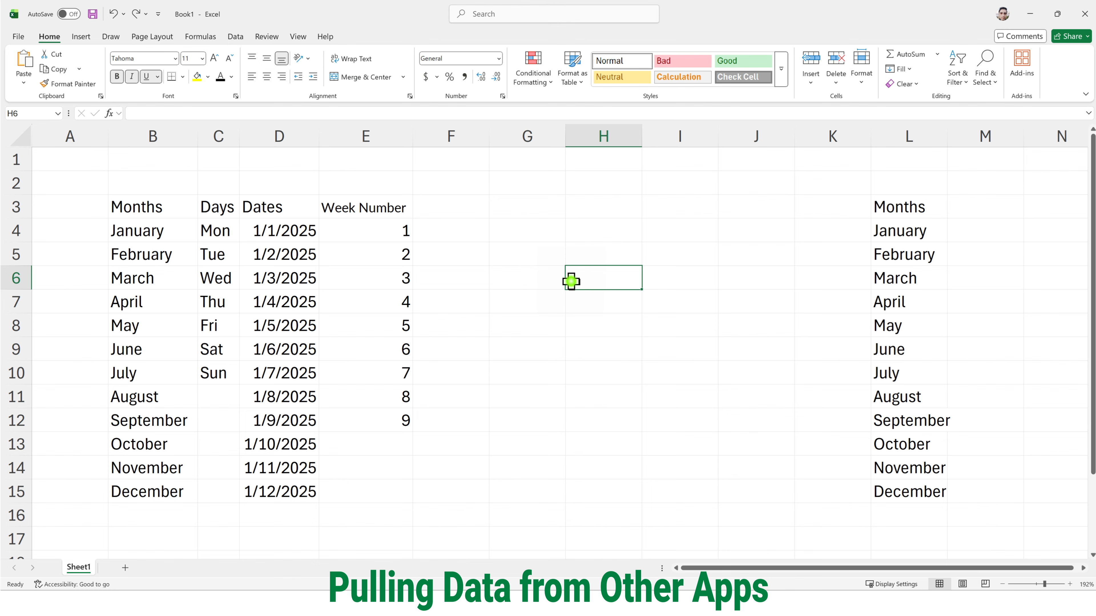
pyautogui.hotkey('ctrl', 'v')
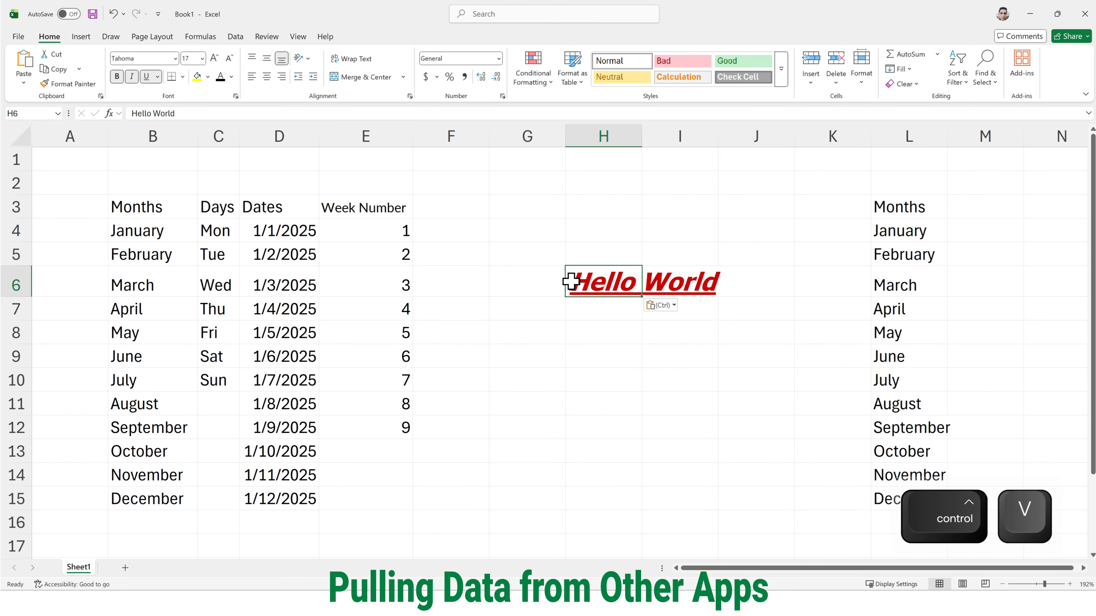
# - Format the Hello World text in H6 with font size 11, Automatic font color and no bold
pyautogui.click(233, 57)
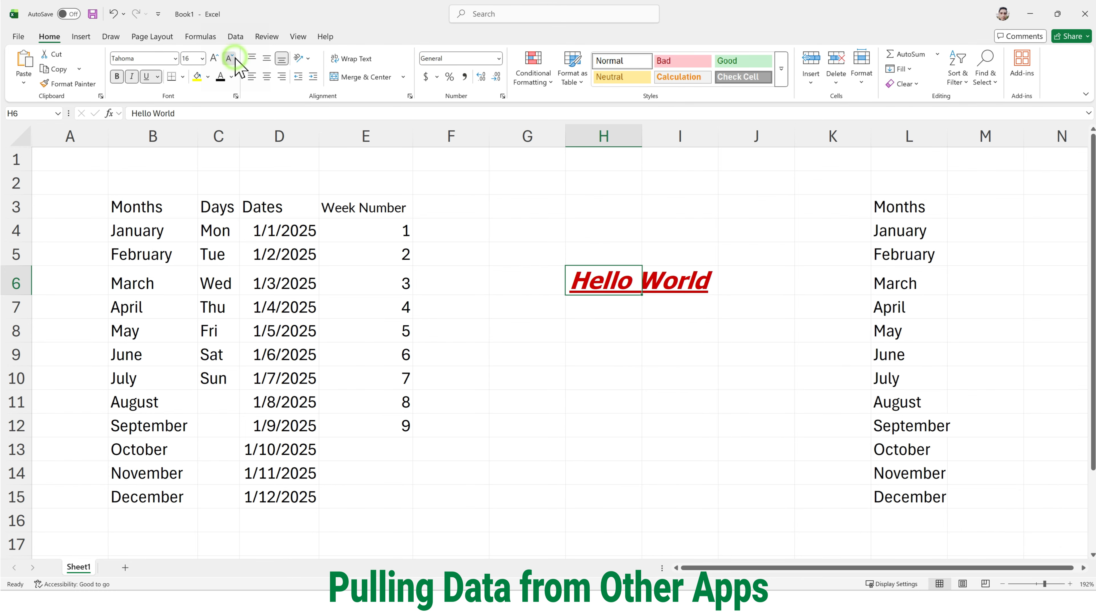
pyautogui.click(233, 57)
pyautogui.click(235, 57)
pyautogui.click(235, 57)
pyautogui.click(231, 77)
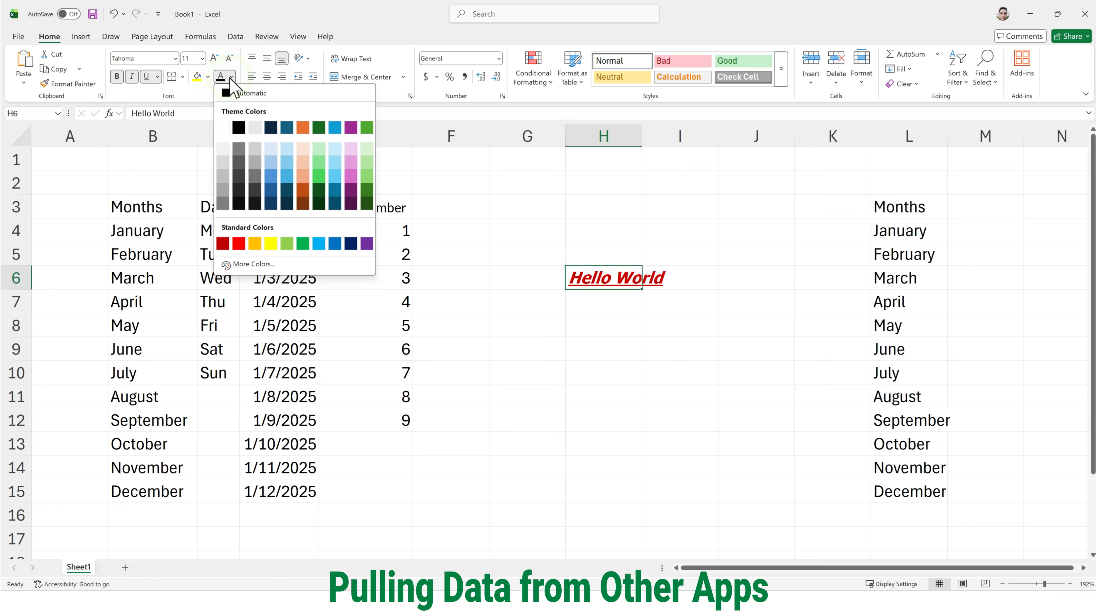
pyautogui.click(234, 94)
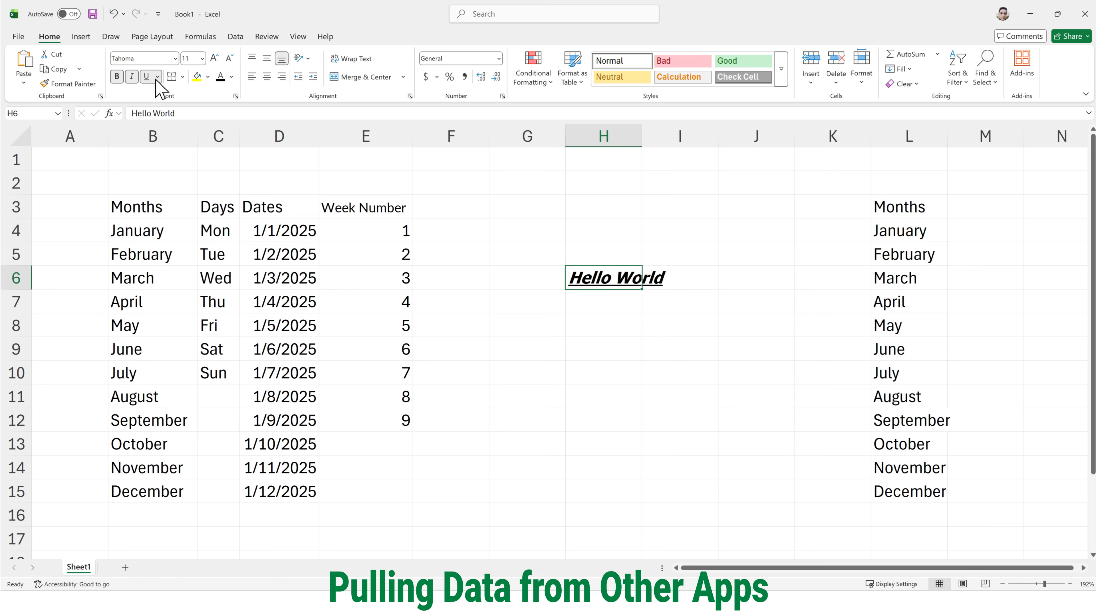
pyautogui.click(117, 76)
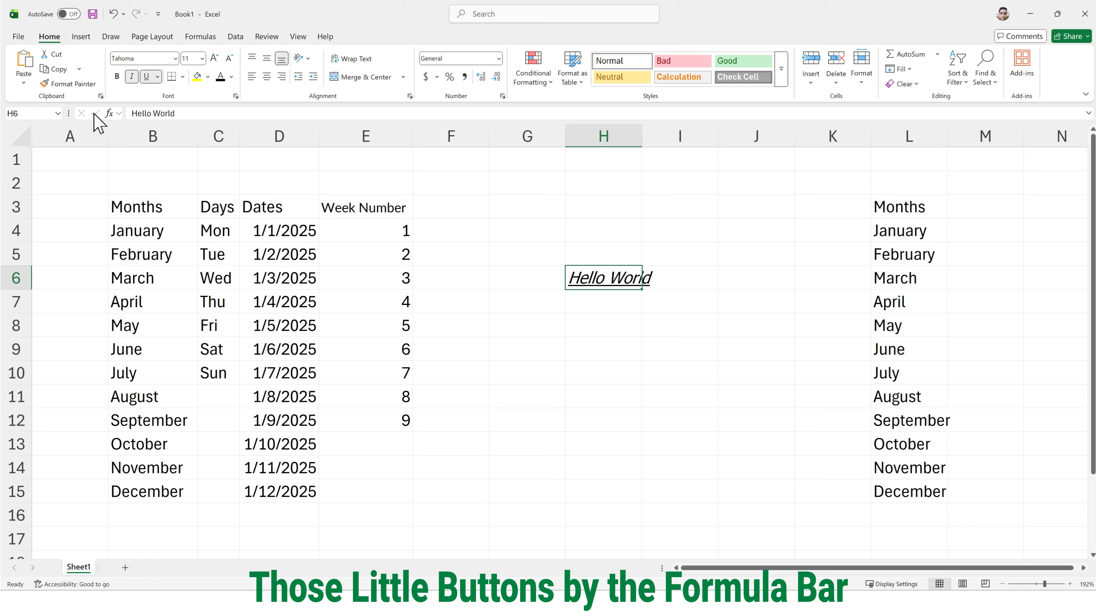
# - Extend the text in H6 to read "Hello World 2"
pyautogui.click(186, 114)
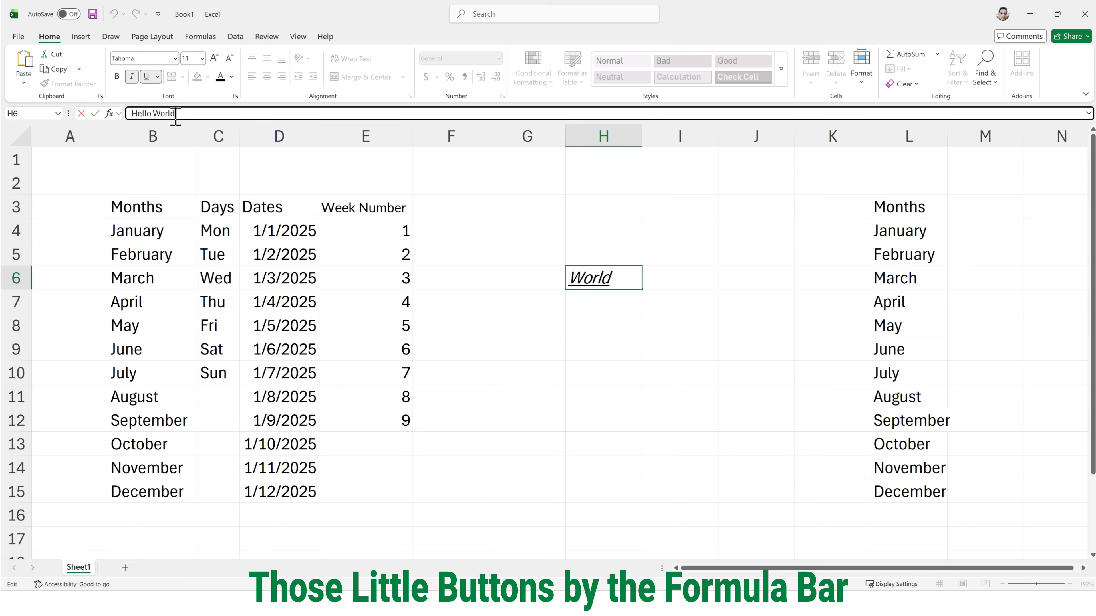
pyautogui.write('2')
pyautogui.click(95, 113)
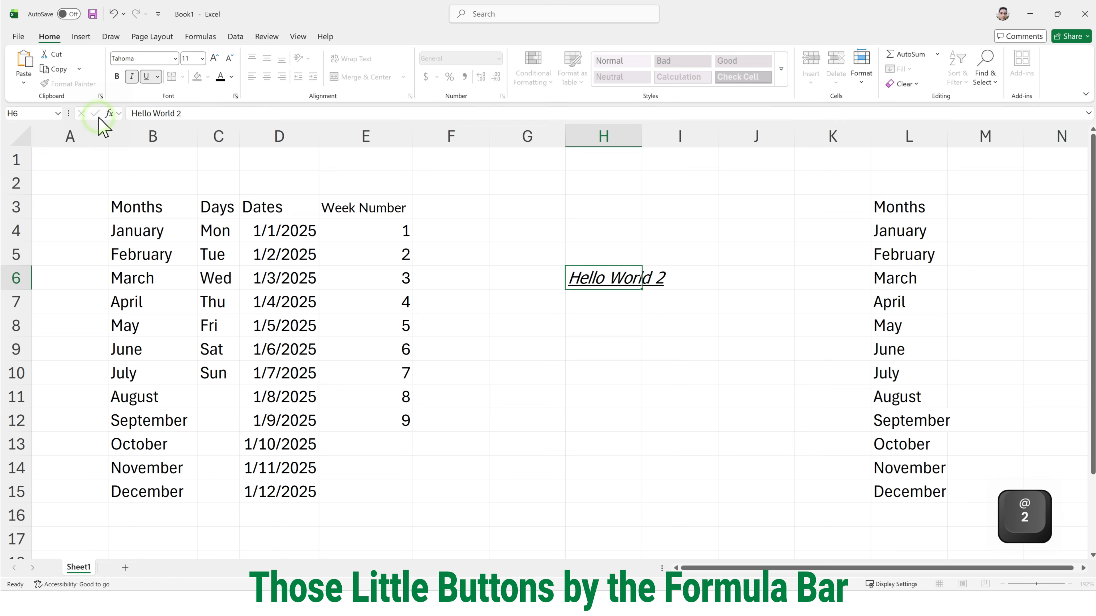
# - Replace the text in H6 with 23232 and discard the edit before committing it
pyautogui.click(196, 114)
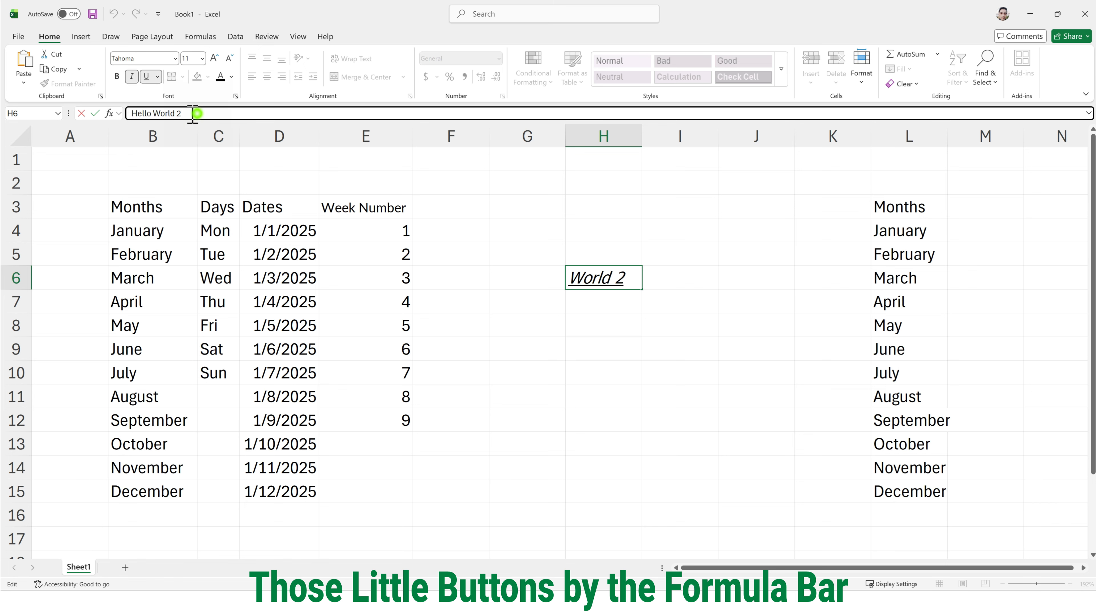
pyautogui.moveTo(197, 114); pyautogui.dragTo(131, 113)
pyautogui.write('23232')
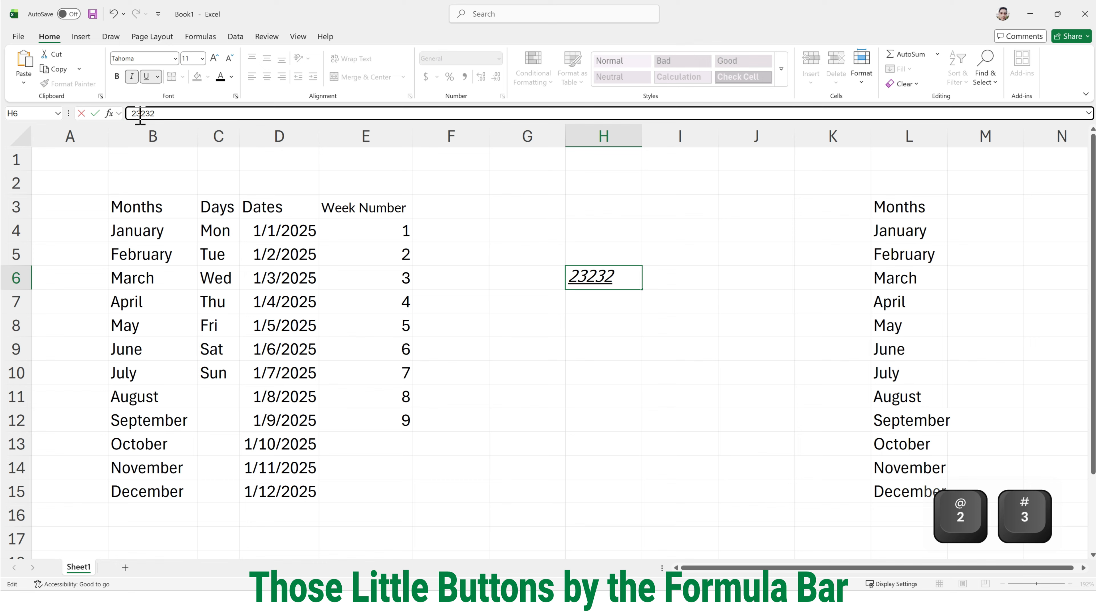
pyautogui.click(81, 114)
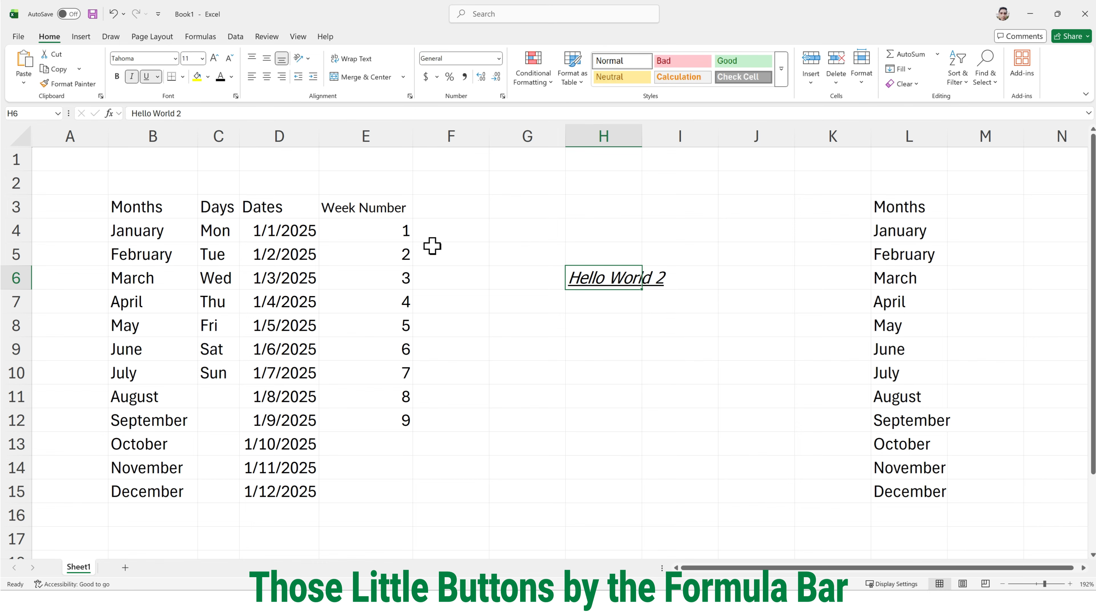